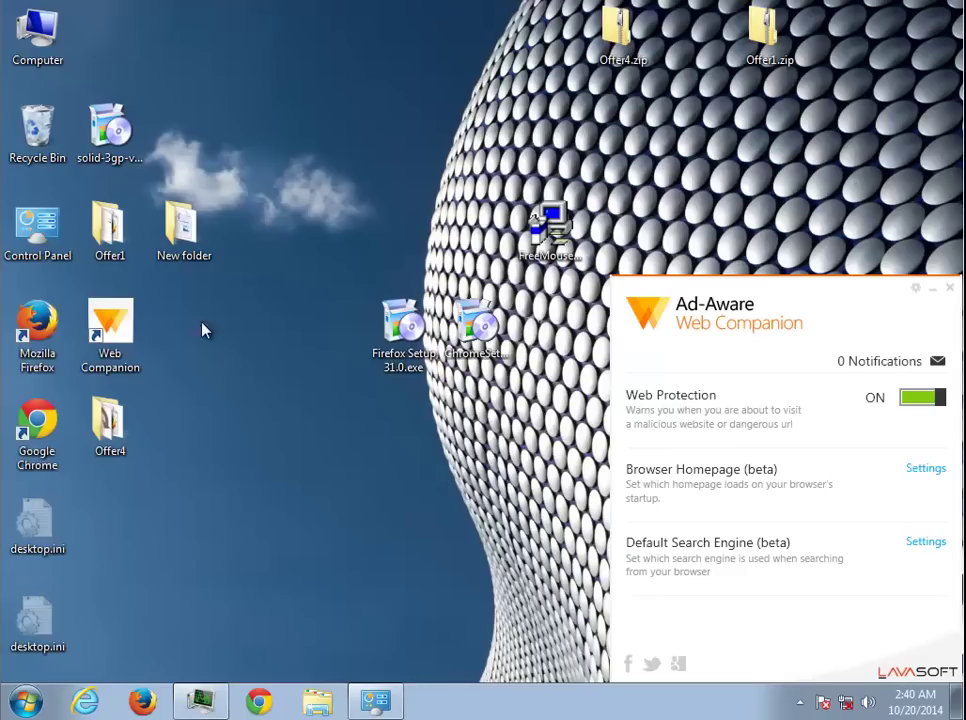
# Close the Ad-Aware Web Companion window and quit its background process.
pyautogui.click(951, 289)
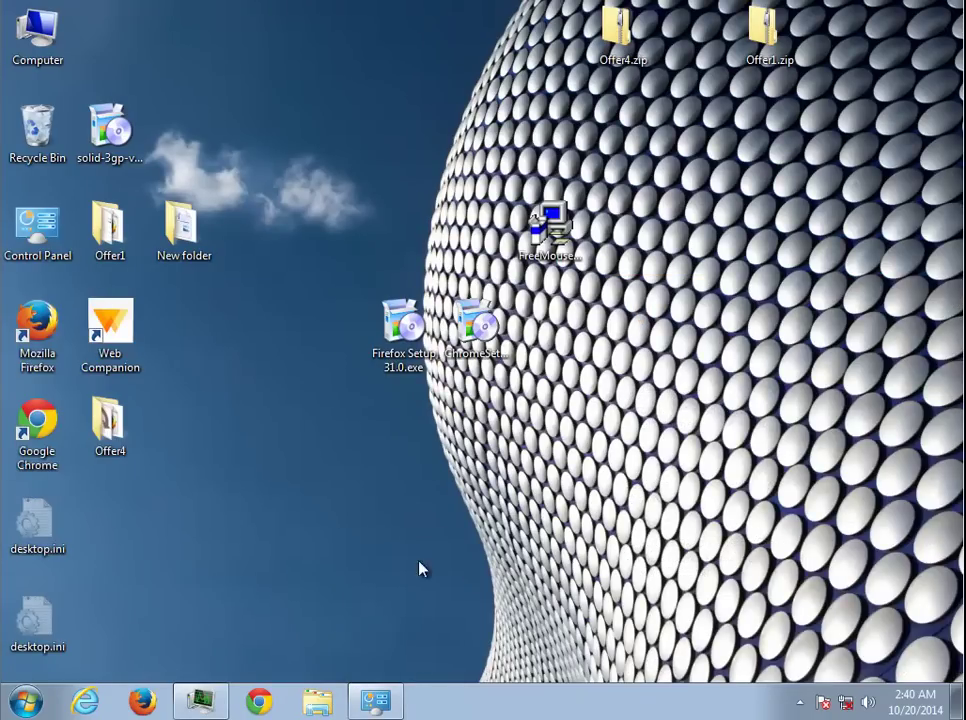
pyautogui.click(797, 702)
pyautogui.rightClick(765, 622)
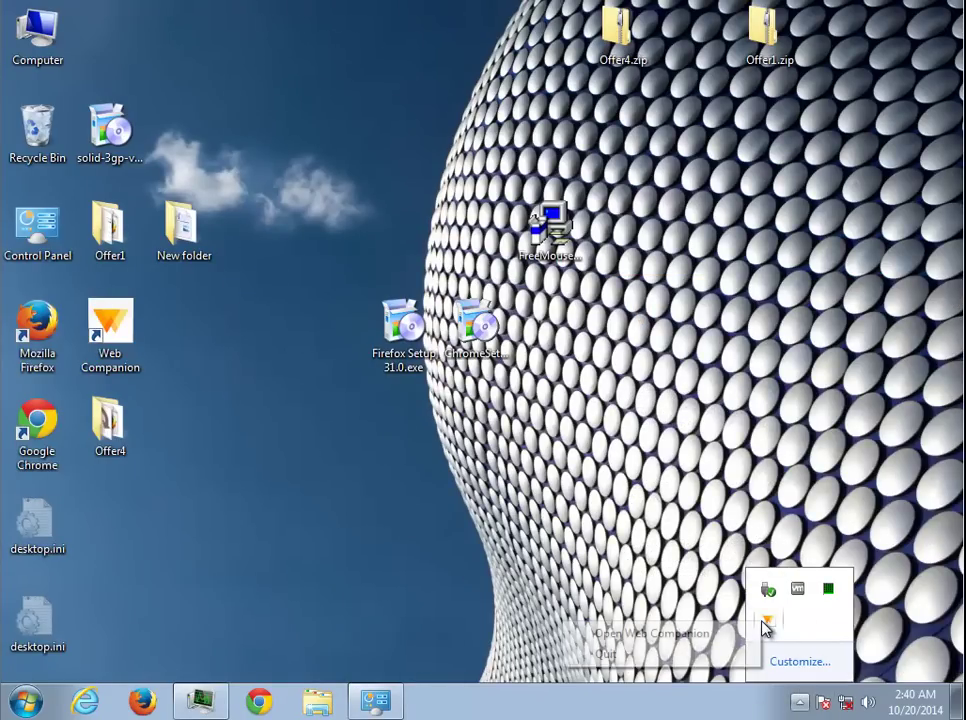
pyautogui.click(685, 656)
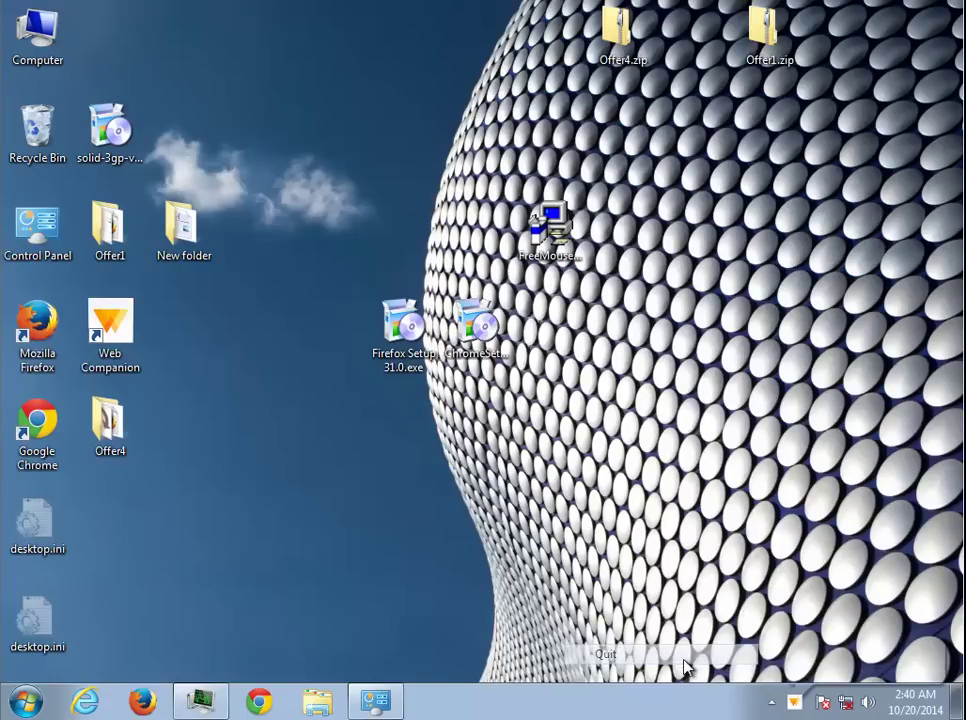
# Open the Web Companion shortcut's file location and copy the folder name Lavasoft from its path.
pyautogui.rightClick(120, 342)
pyautogui.click(212, 386)
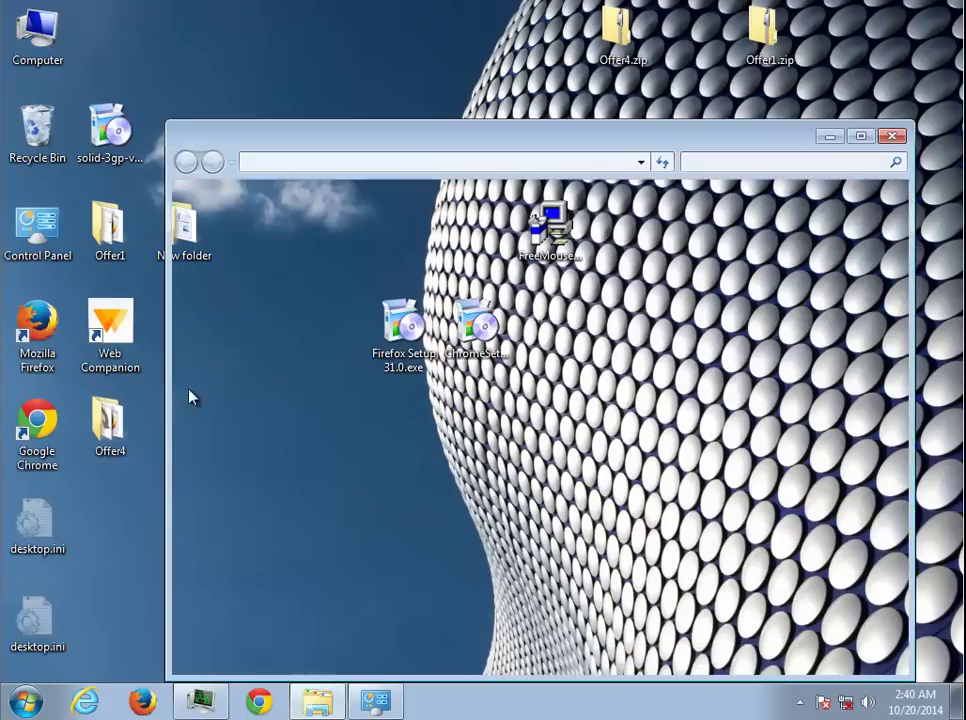
pyautogui.click(545, 162)
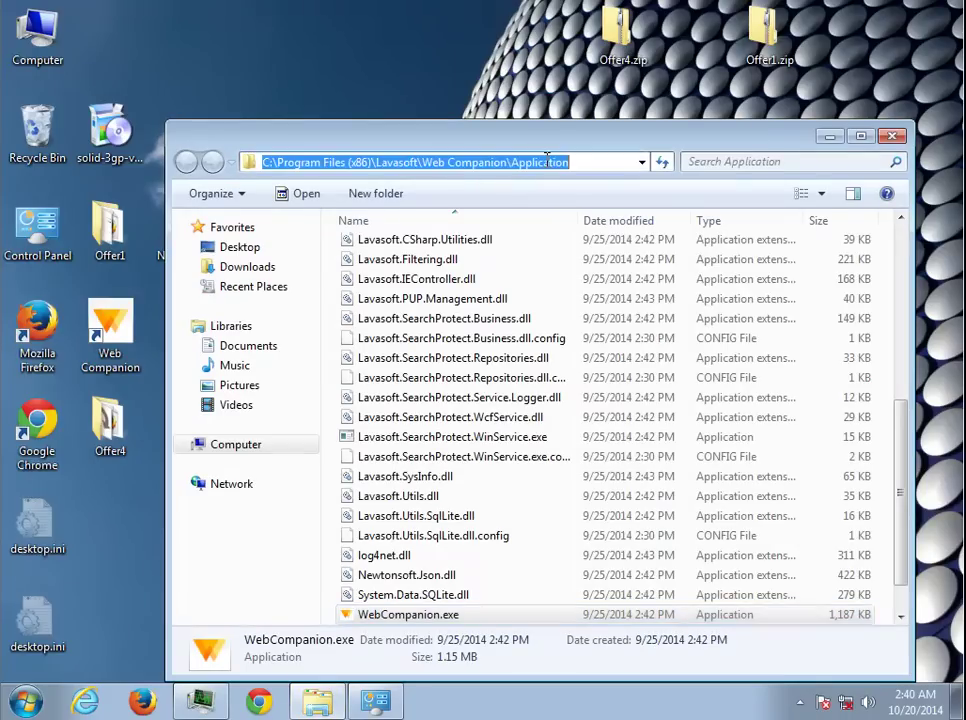
pyautogui.click(420, 165)
pyautogui.moveTo(420, 165); pyautogui.dragTo(389, 162)
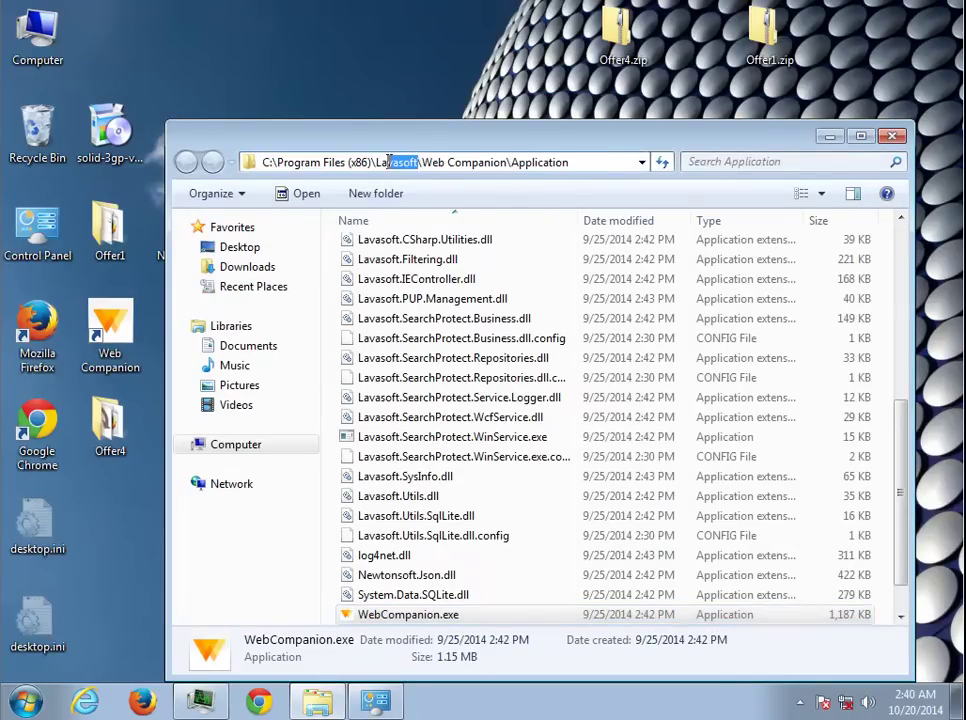
pyautogui.rightClick(383, 162)
pyautogui.click(425, 220)
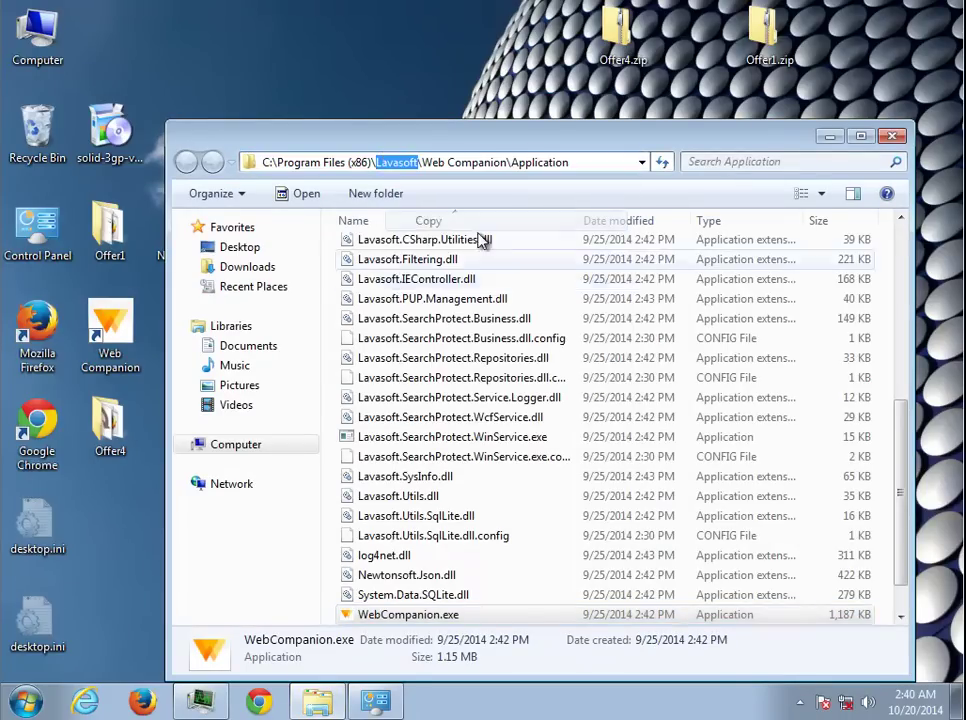
# Switch the Application folder to a compact icon view and select WebCompanion.exe.
pyautogui.click(821, 194)
pyautogui.click(830, 168)
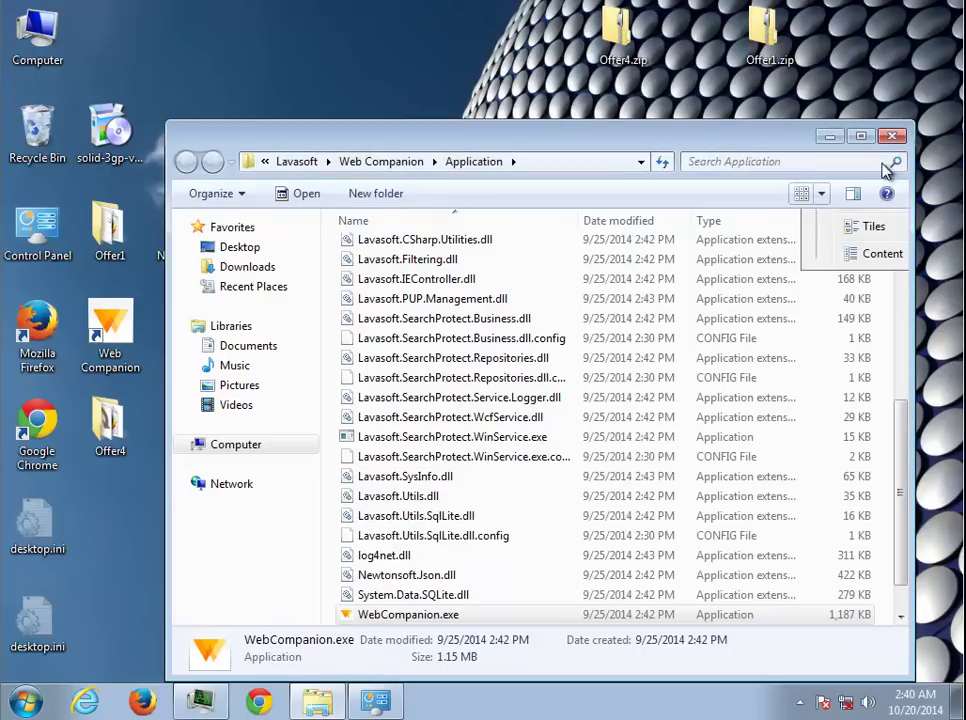
pyautogui.click(625, 578)
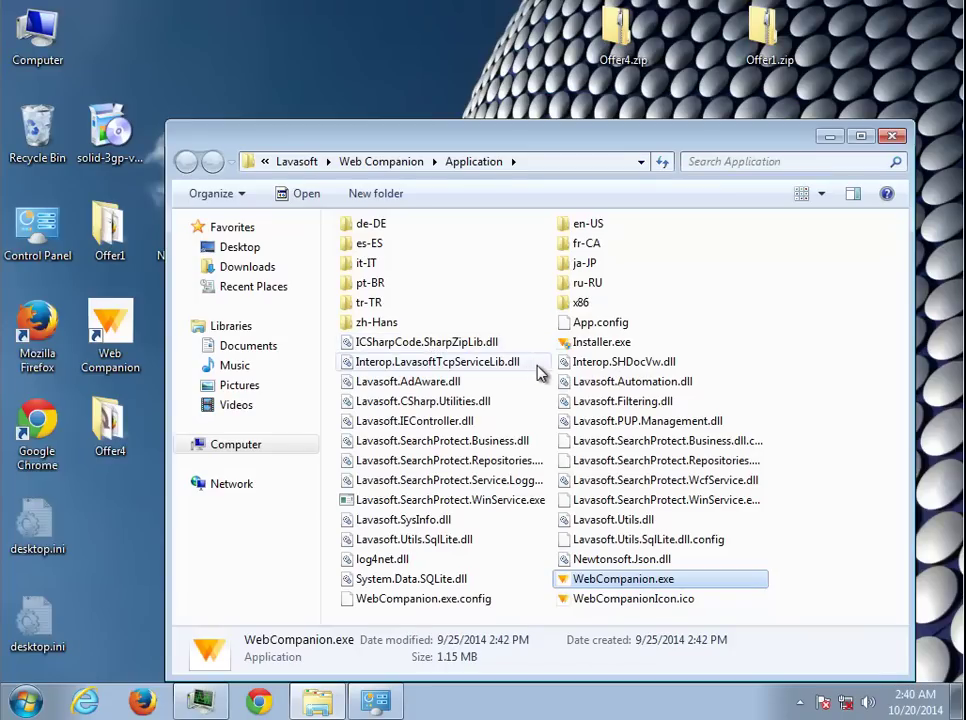
# Open the list of installed programs, narrow the Name column and start uninstalling Web Companion.
pyautogui.click(27, 703)
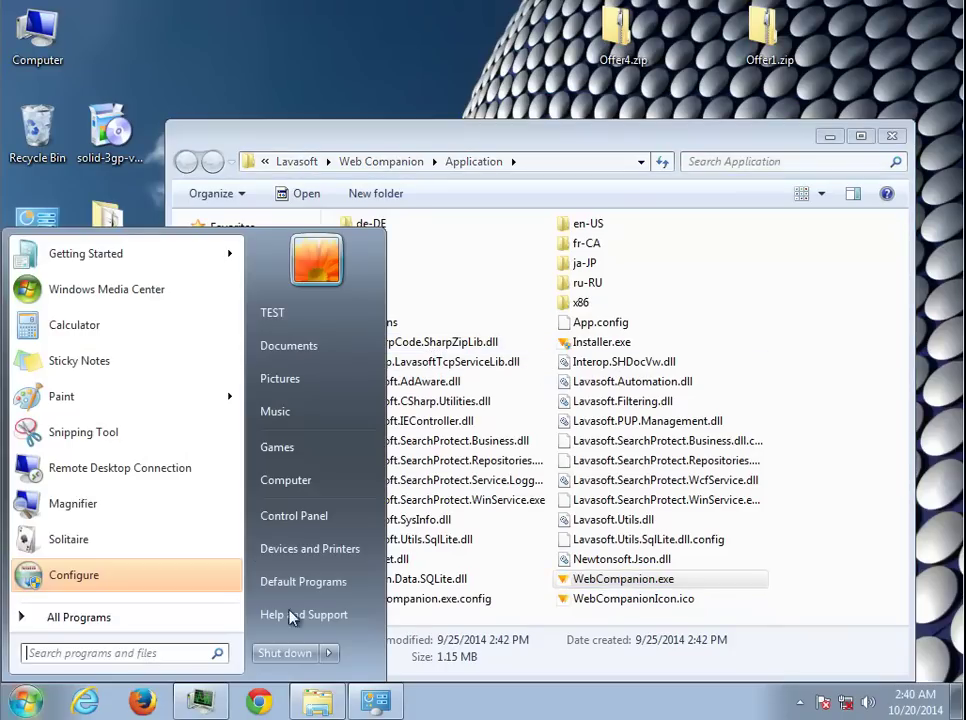
pyautogui.click(320, 518)
pyautogui.click(322, 441)
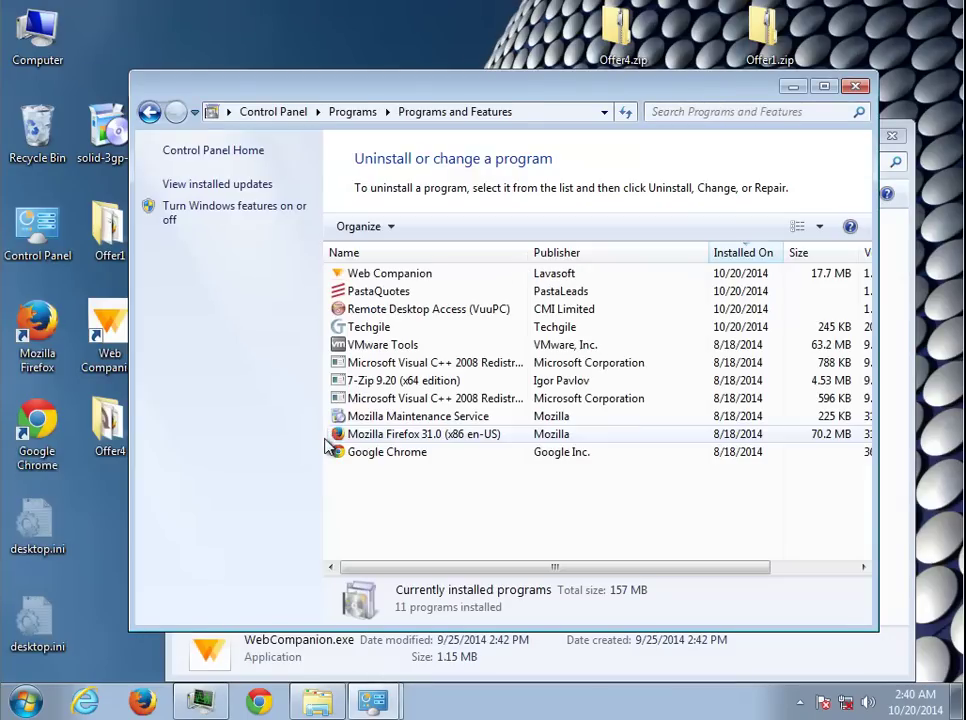
pyautogui.click(388, 275)
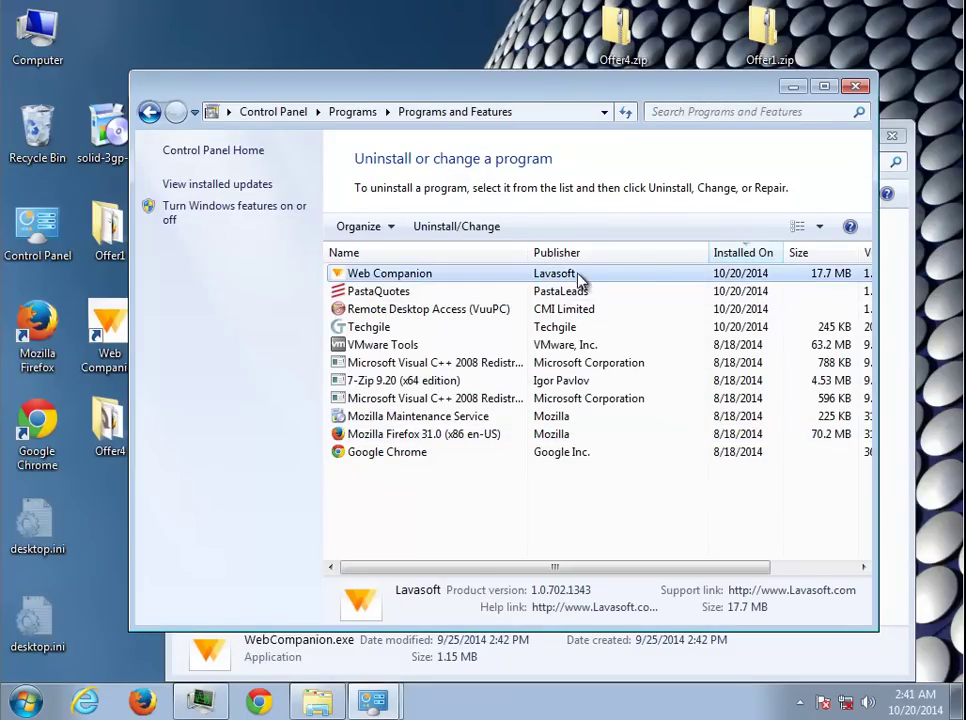
pyautogui.moveTo(511, 250); pyautogui.dragTo(455, 252)
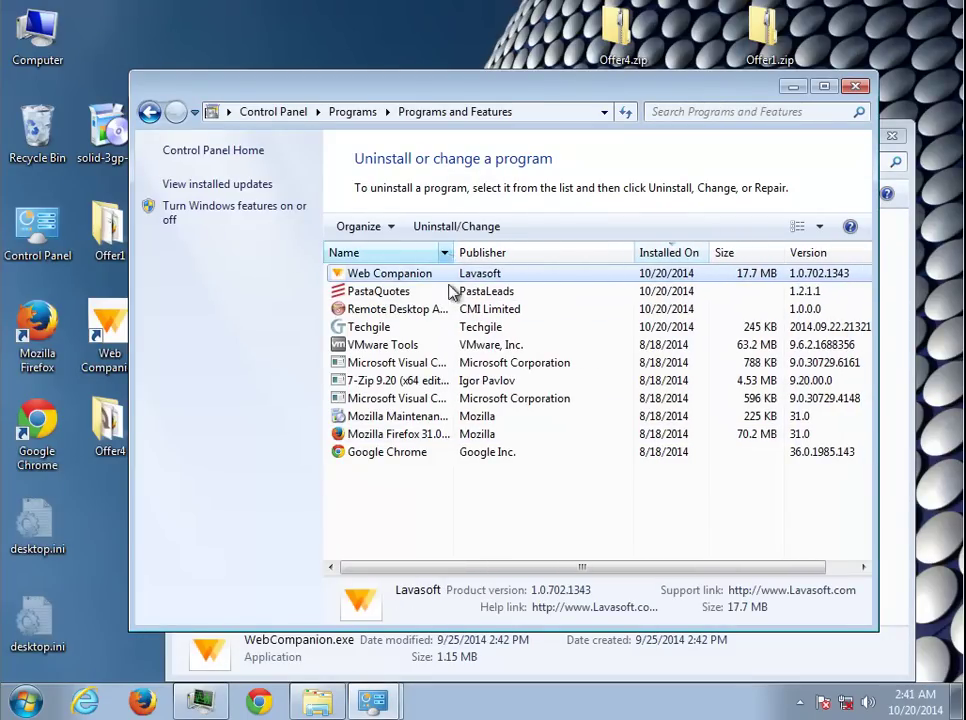
pyautogui.click(445, 226)
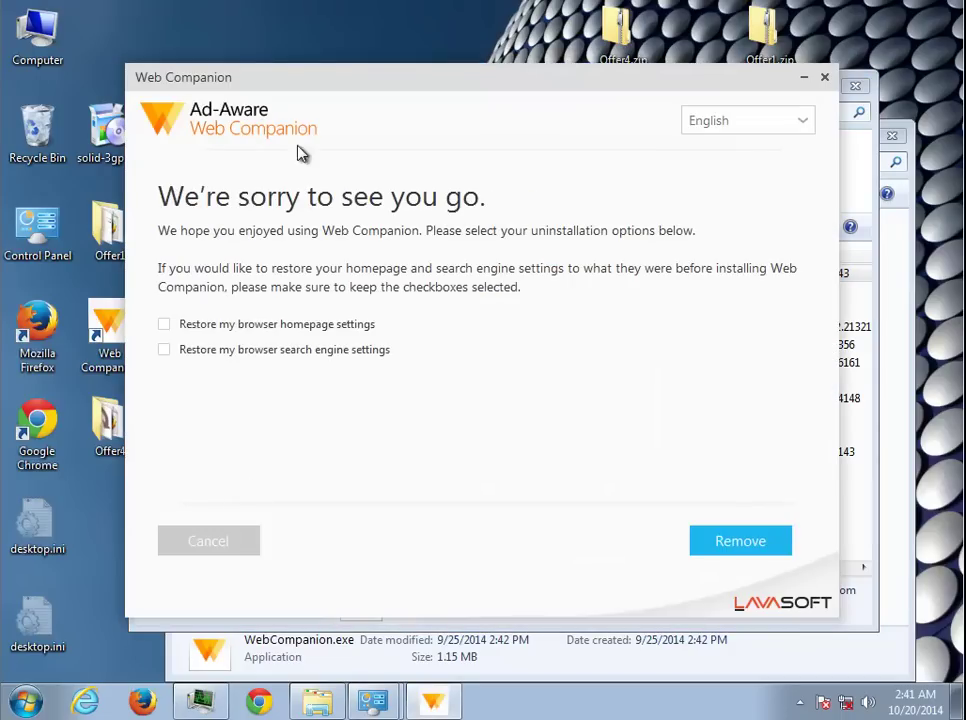
# Choose to restore the browser homepage and search engine settings, and confirm the removal of Web Companion.
pyautogui.click(165, 326)
pyautogui.click(165, 351)
pyautogui.click(737, 552)
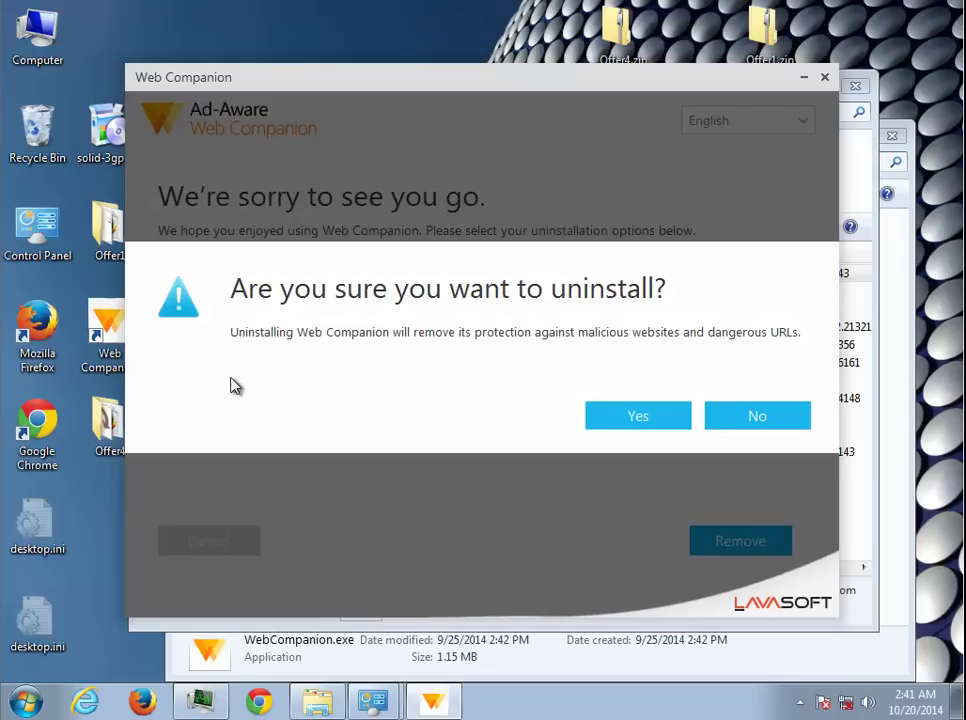
pyautogui.click(670, 423)
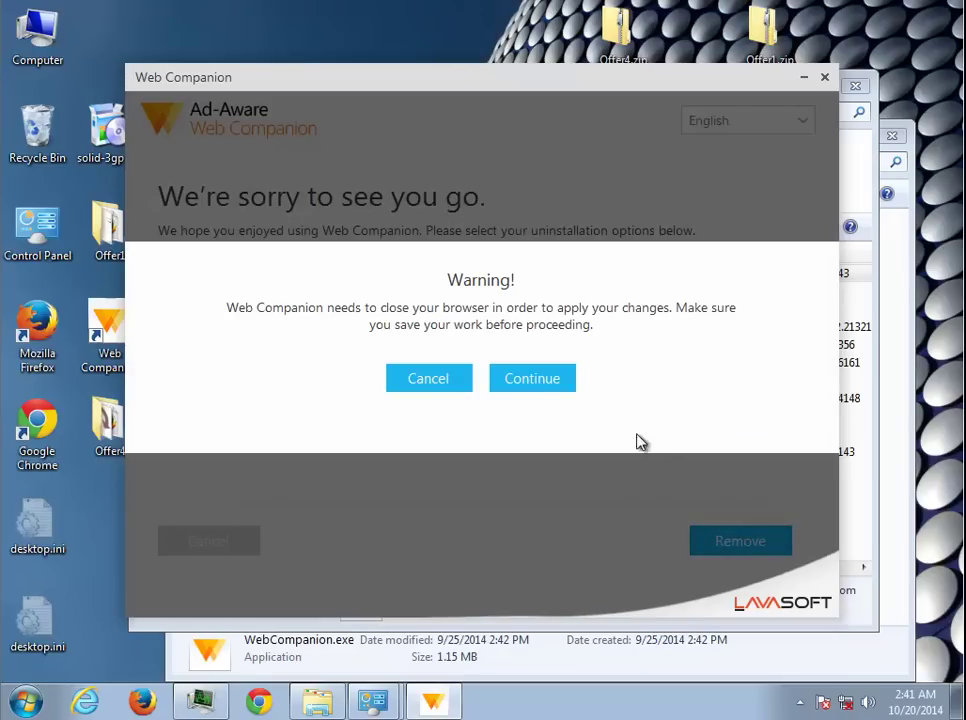
pyautogui.click(536, 385)
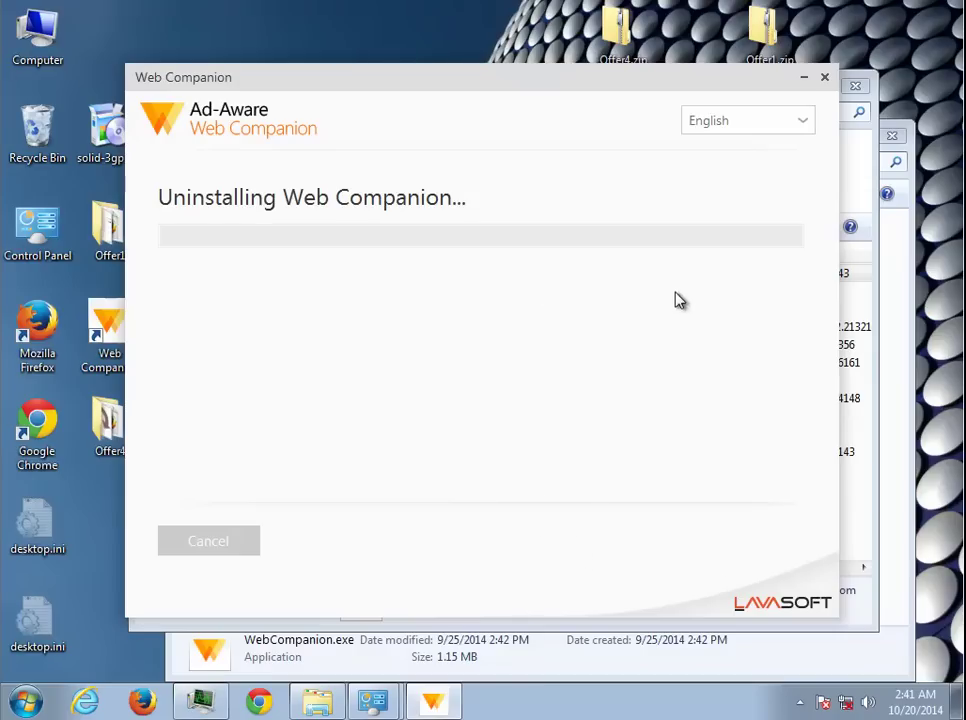
# In Task Manager, open the file location of the Installer.exe process, check its full path, and minimize both windows.
pyautogui.rightClick(502, 711)
pyautogui.click(228, 612)
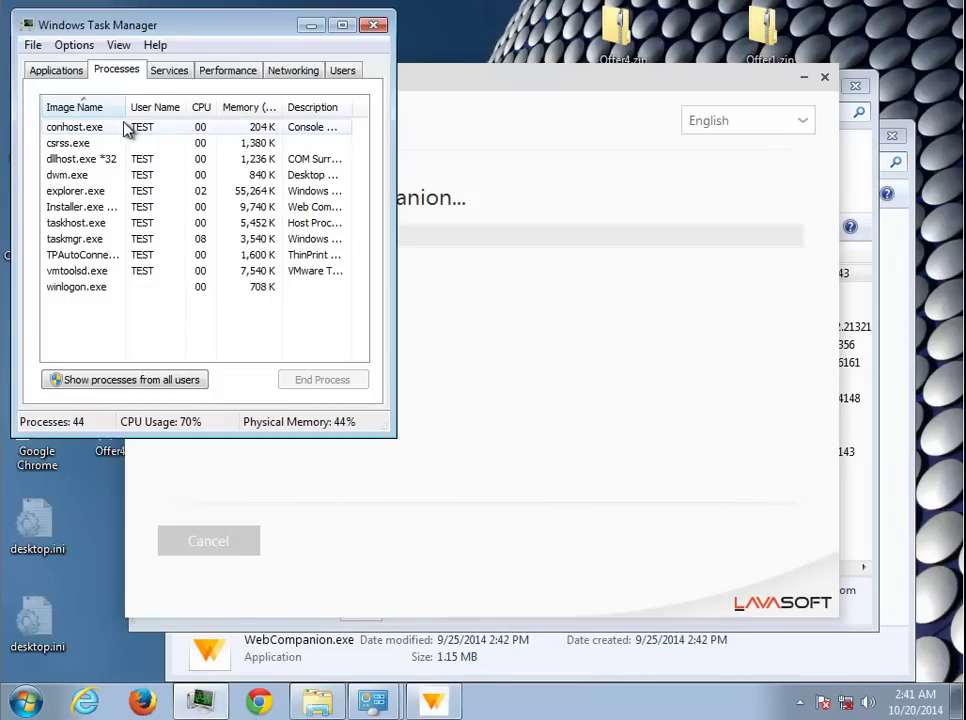
pyautogui.click(87, 209)
pyautogui.rightClick(110, 212)
pyautogui.click(125, 222)
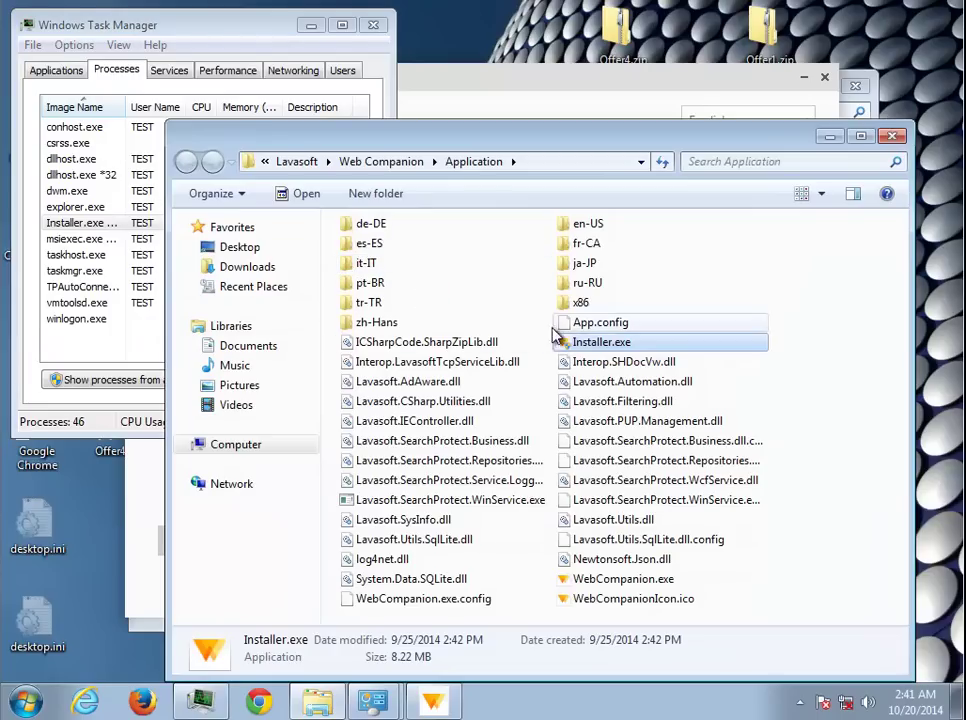
pyautogui.click(531, 157)
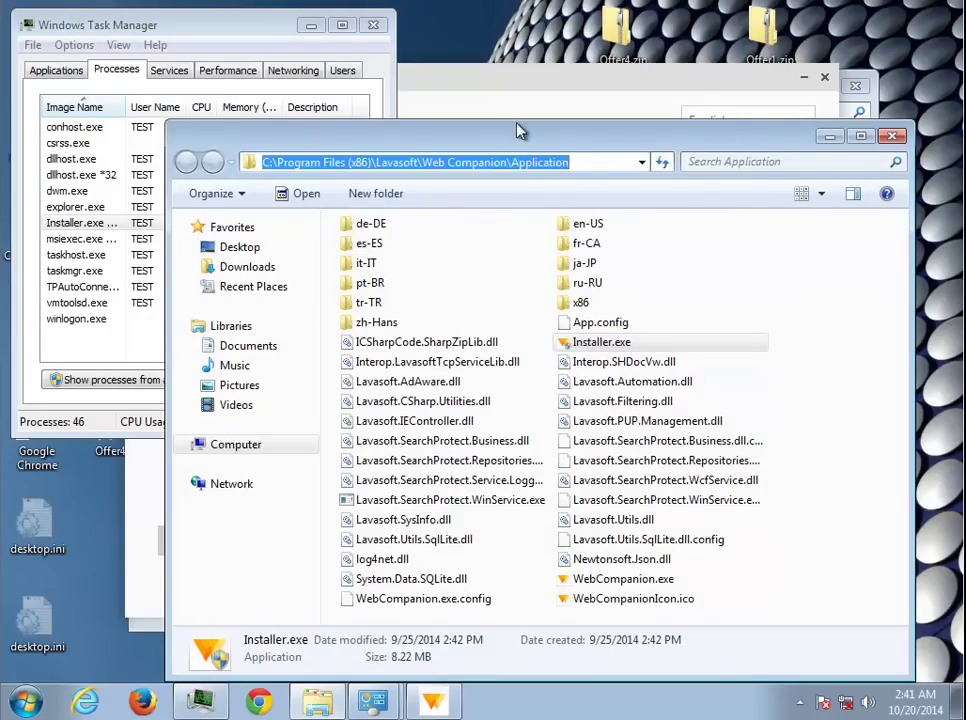
pyautogui.click(311, 25)
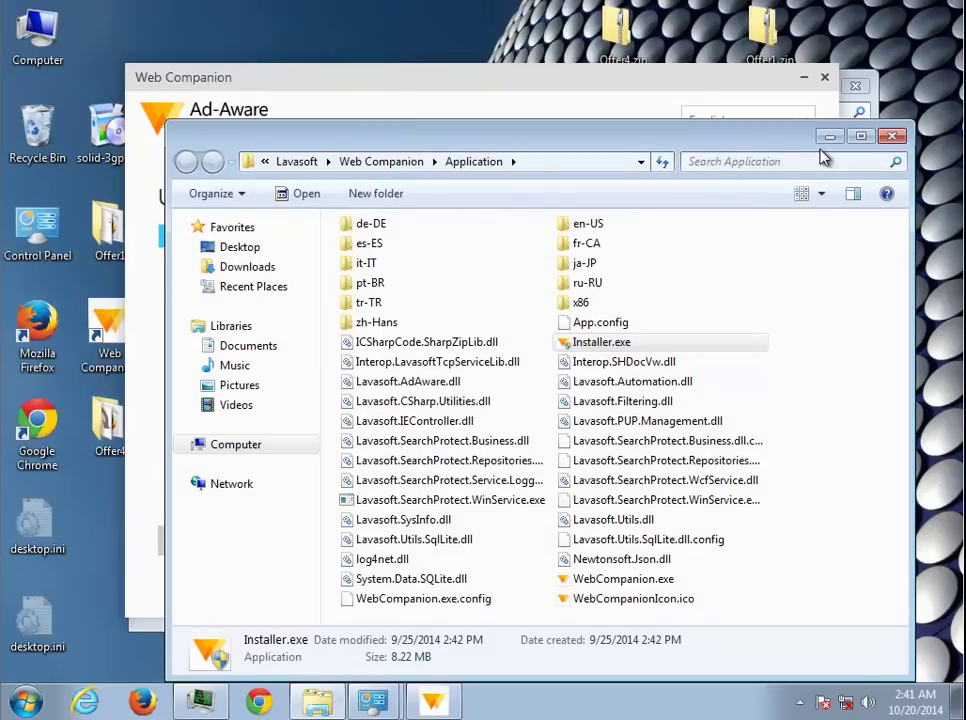
pyautogui.click(829, 136)
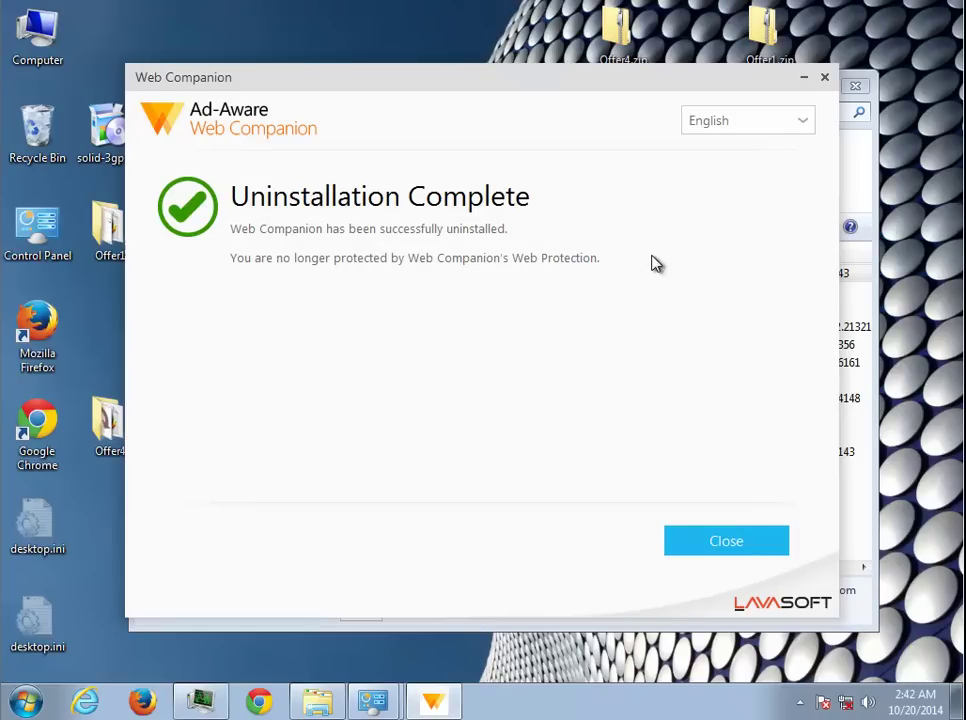
# Close the finished Web Companion uninstaller, refresh the installed programs list and close it.
pyautogui.click(746, 541)
pyautogui.rightClick(441, 478)
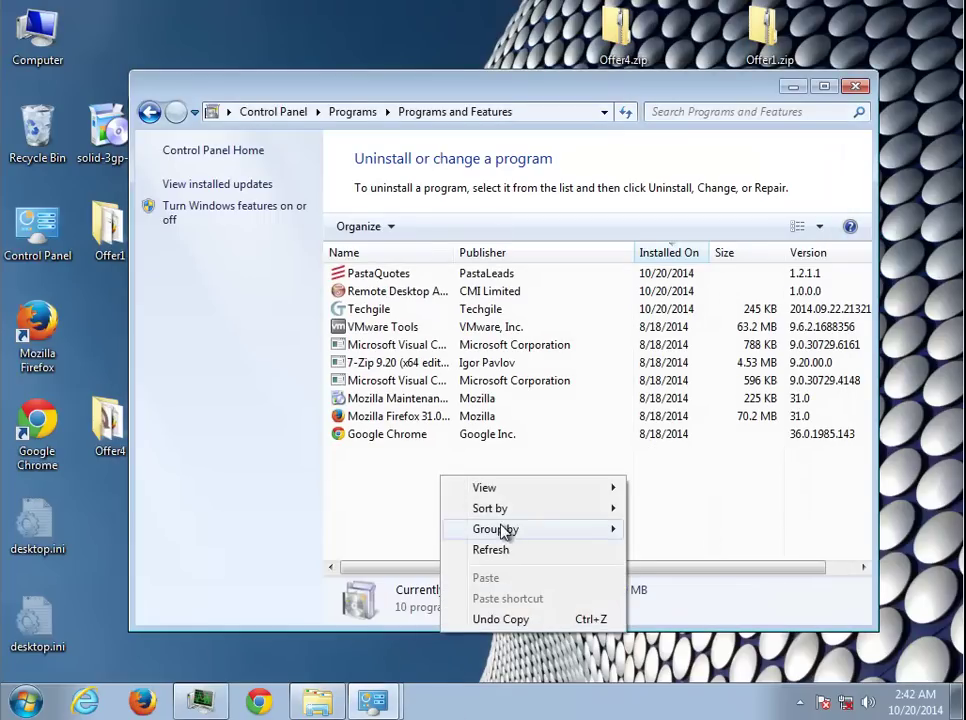
pyautogui.click(505, 550)
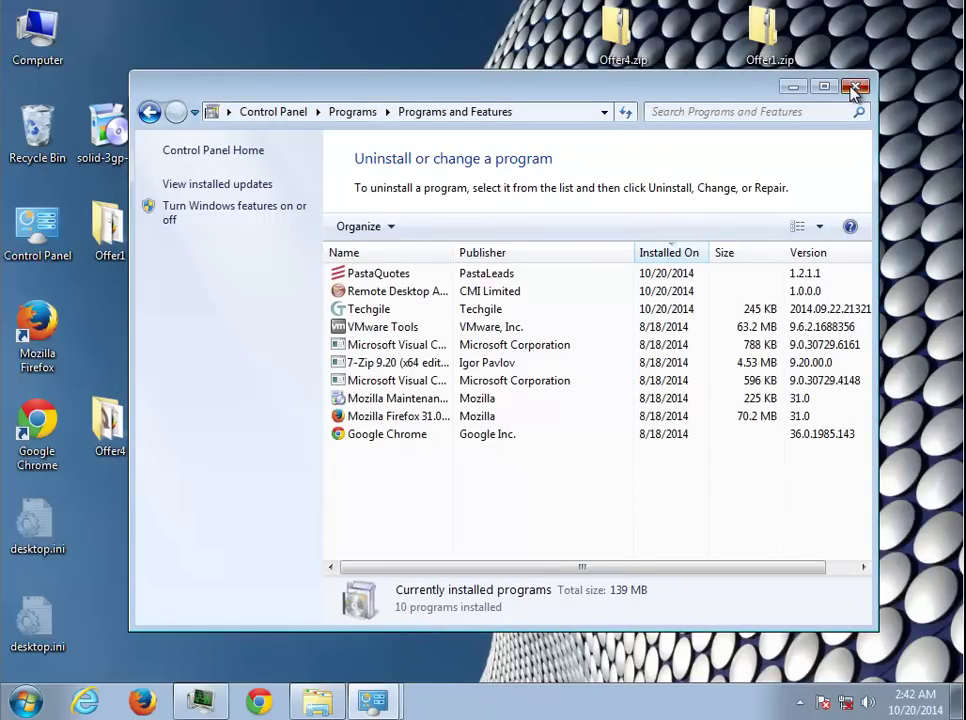
pyautogui.click(853, 88)
pyautogui.click(26, 702)
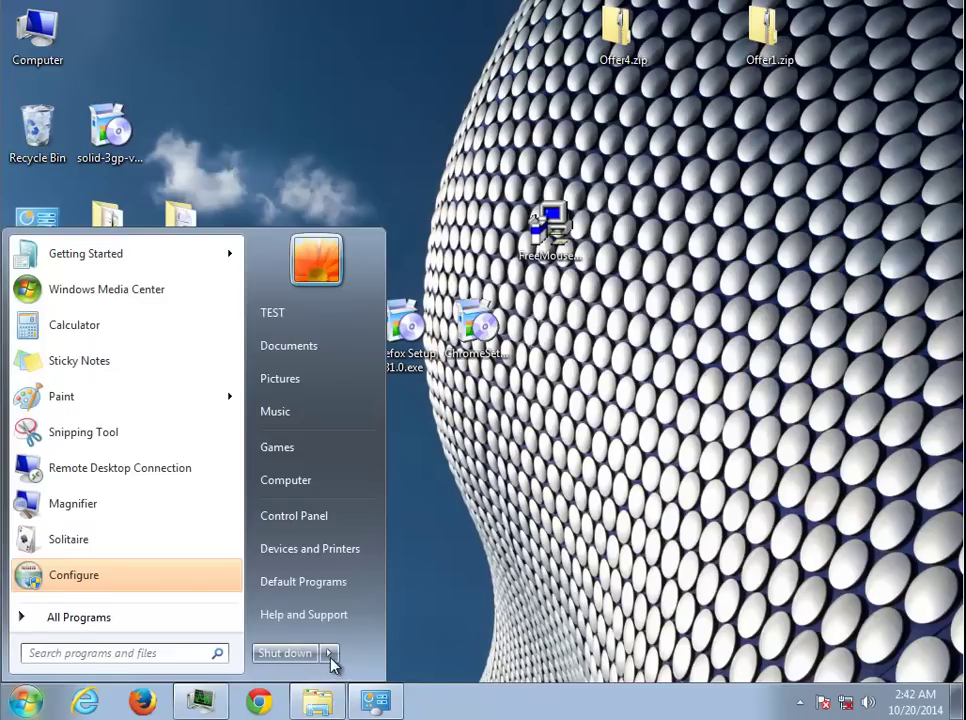
pyautogui.click(331, 658)
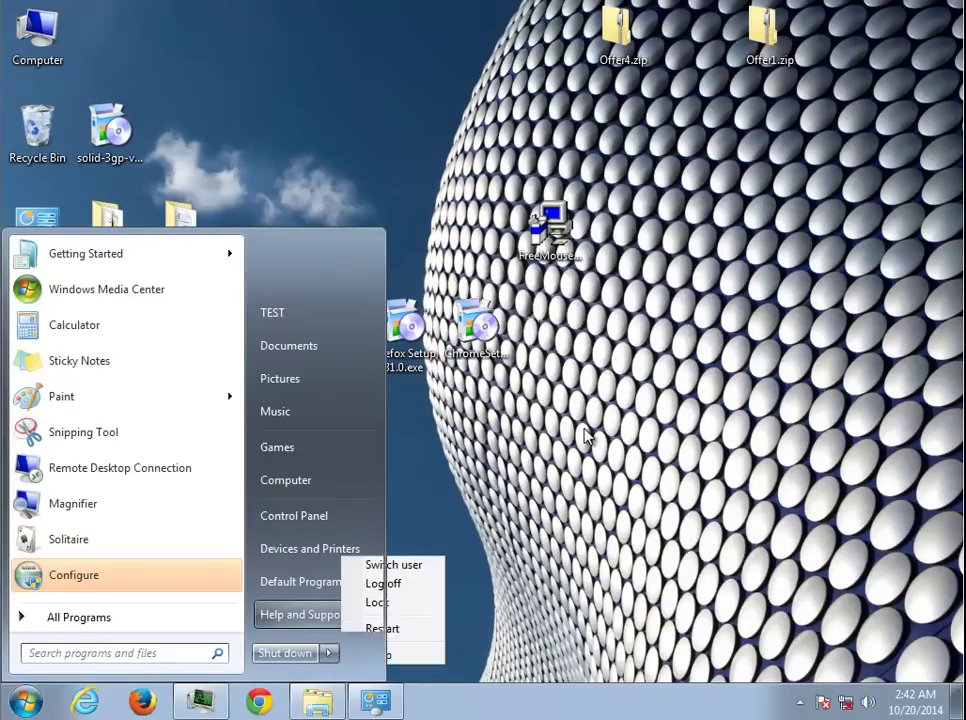
pyautogui.rightClick(587, 432)
pyautogui.click(600, 483)
# Open Firefox, check its available search engines and view the installed extensions.
pyautogui.click(155, 702)
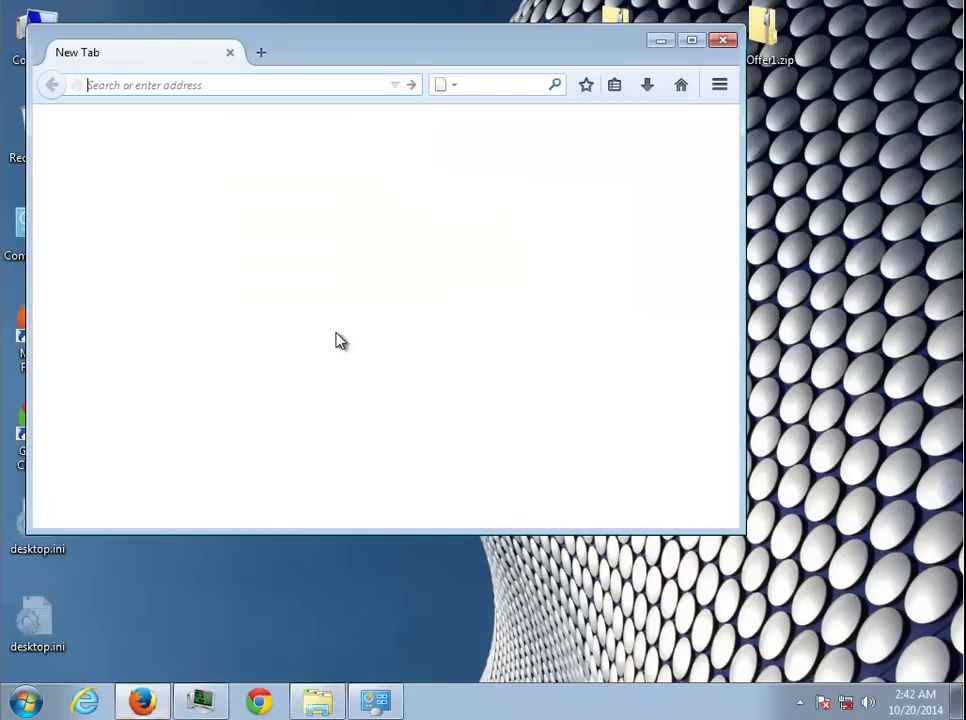
pyautogui.click(452, 90)
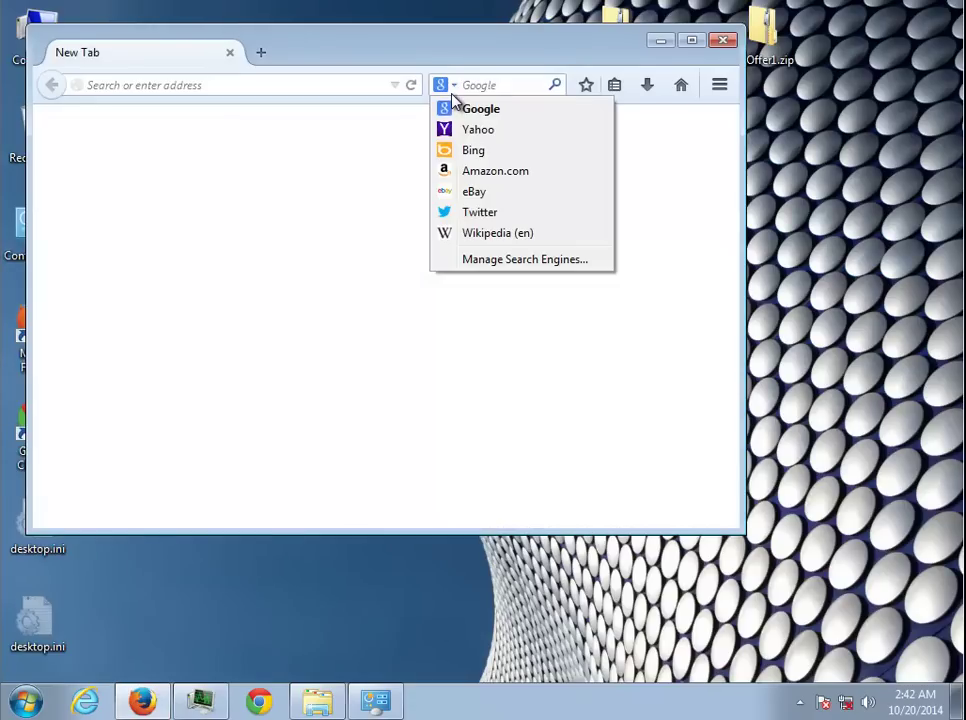
pyautogui.click(630, 230)
pyautogui.click(719, 85)
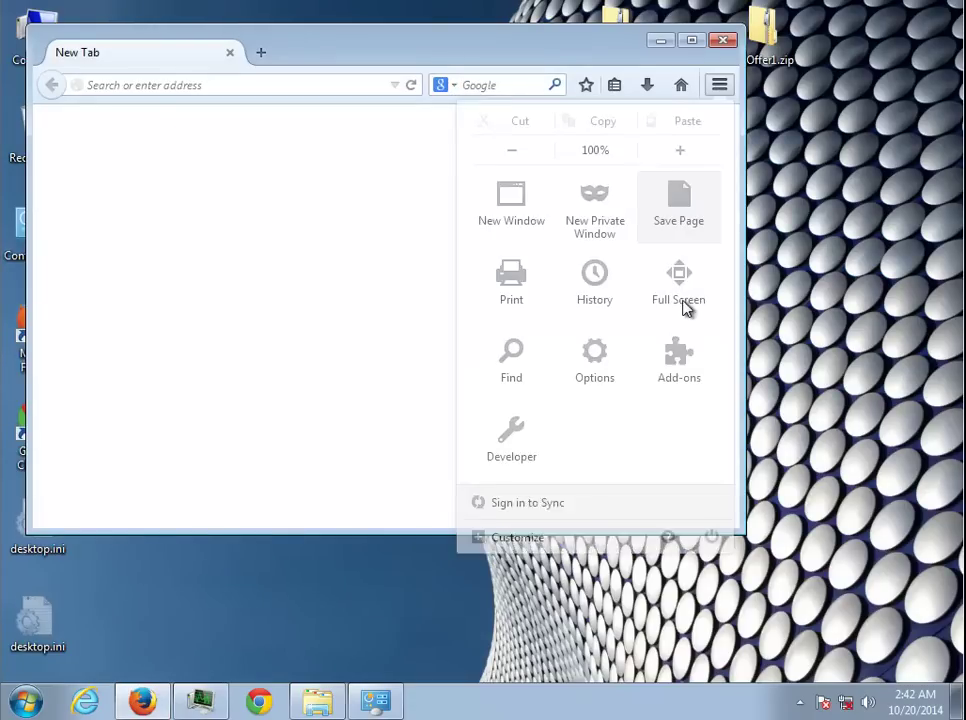
pyautogui.click(679, 360)
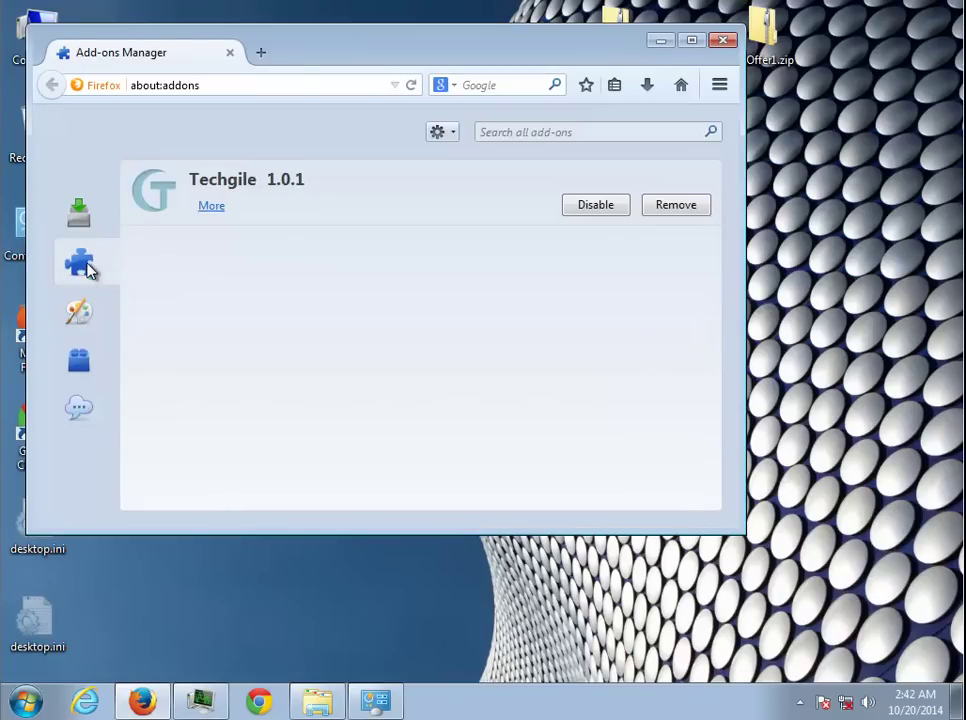
# From the Firefox privacy options, clear all history for the Everything range, including Offline Website Data and Site Preferences, and accept the options.
pyautogui.click(719, 85)
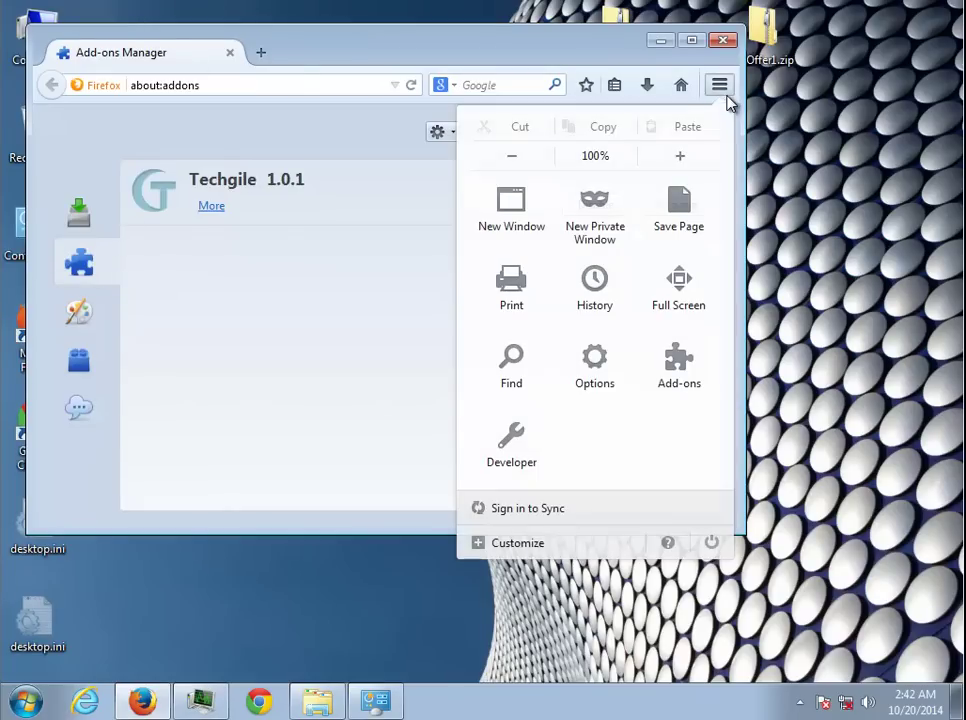
pyautogui.click(619, 364)
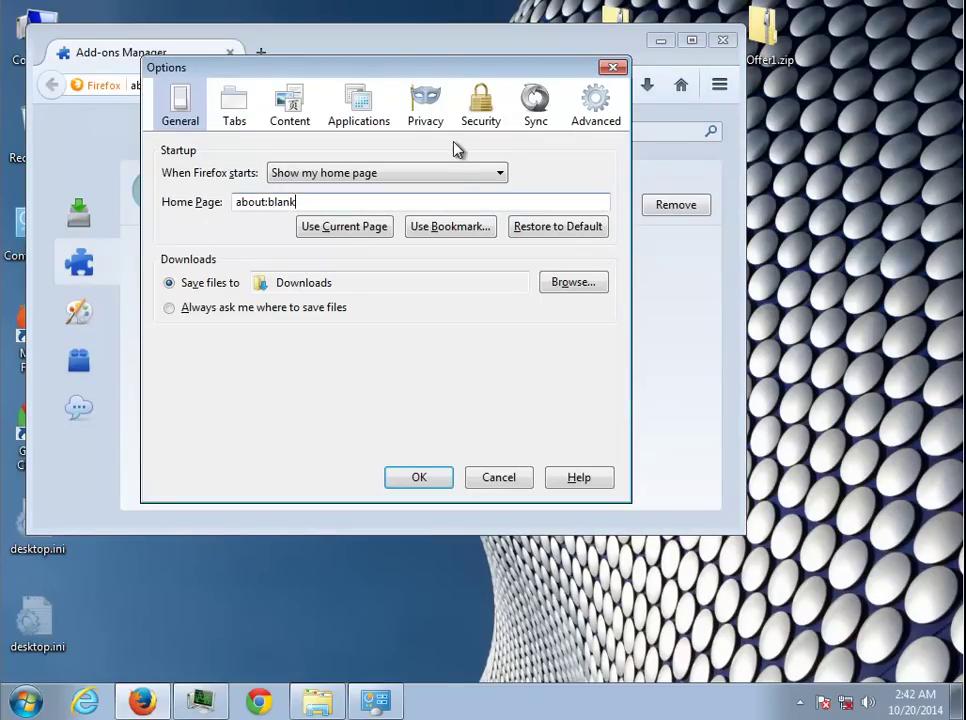
pyautogui.click(410, 121)
pyautogui.click(319, 413)
pyautogui.click(388, 296)
pyautogui.click(470, 390)
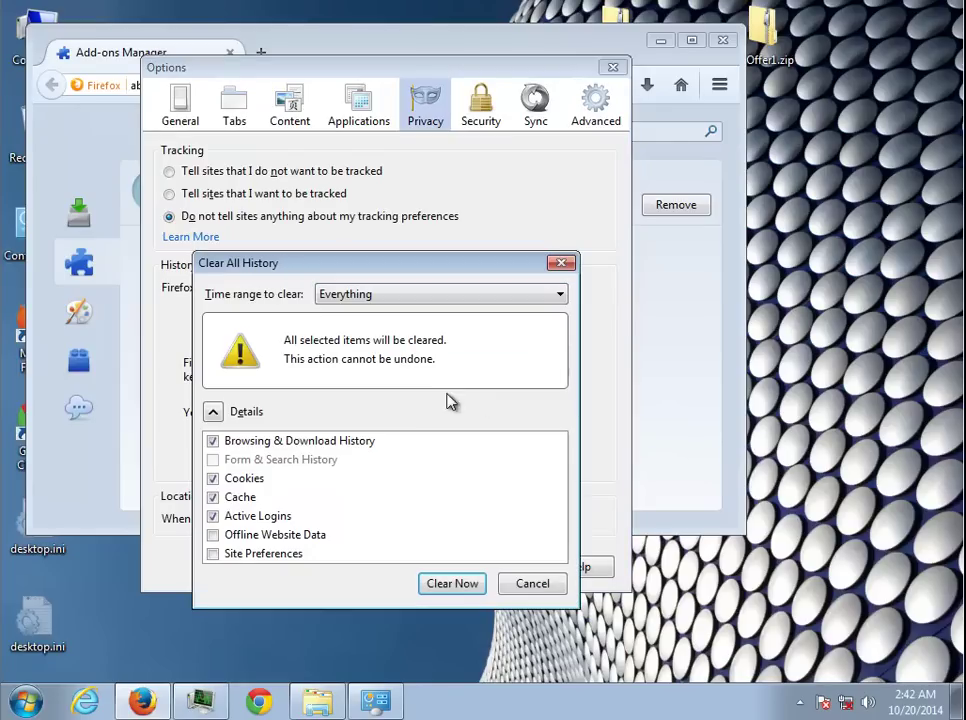
pyautogui.click(270, 535)
pyautogui.click(258, 554)
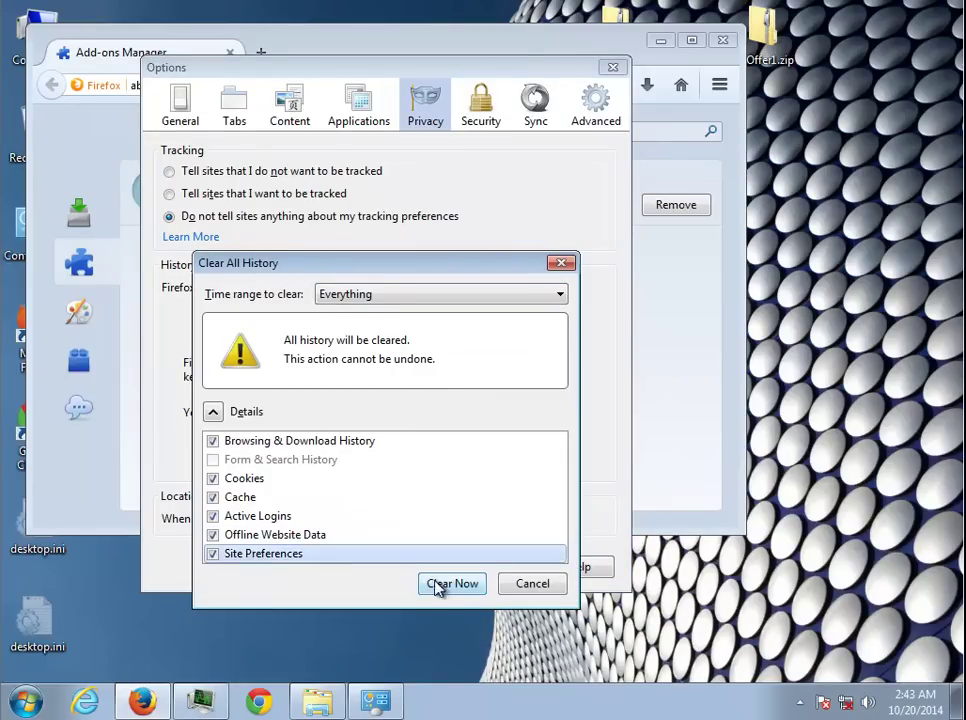
pyautogui.click(428, 582)
pyautogui.click(414, 565)
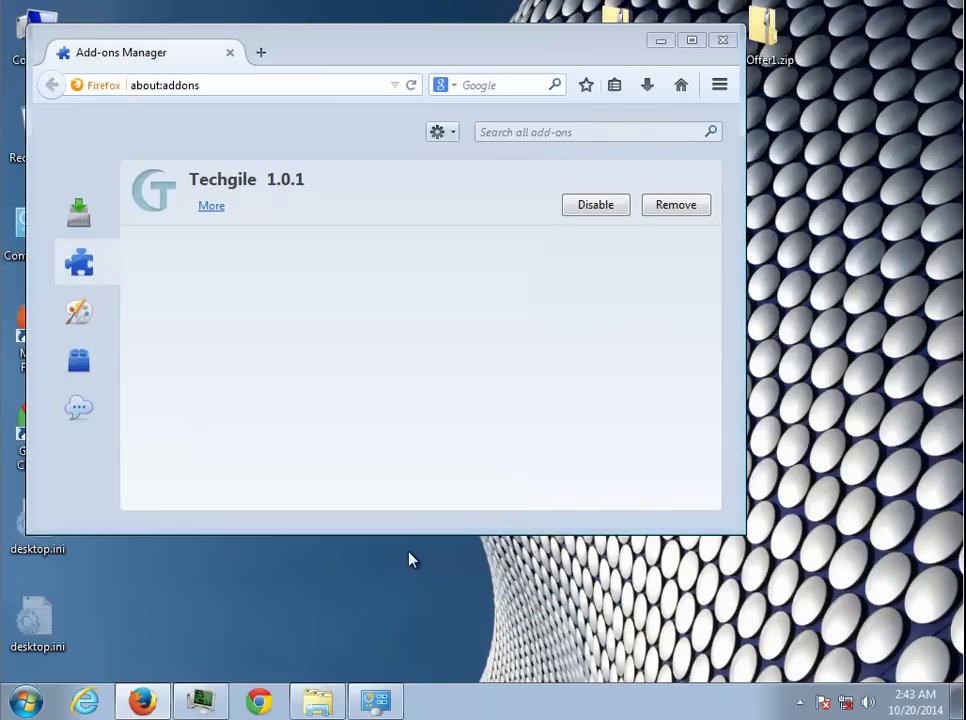
# Close Firefox, open Computer, and set the folder options to show hidden files, folders, and drives.
pyautogui.click(720, 44)
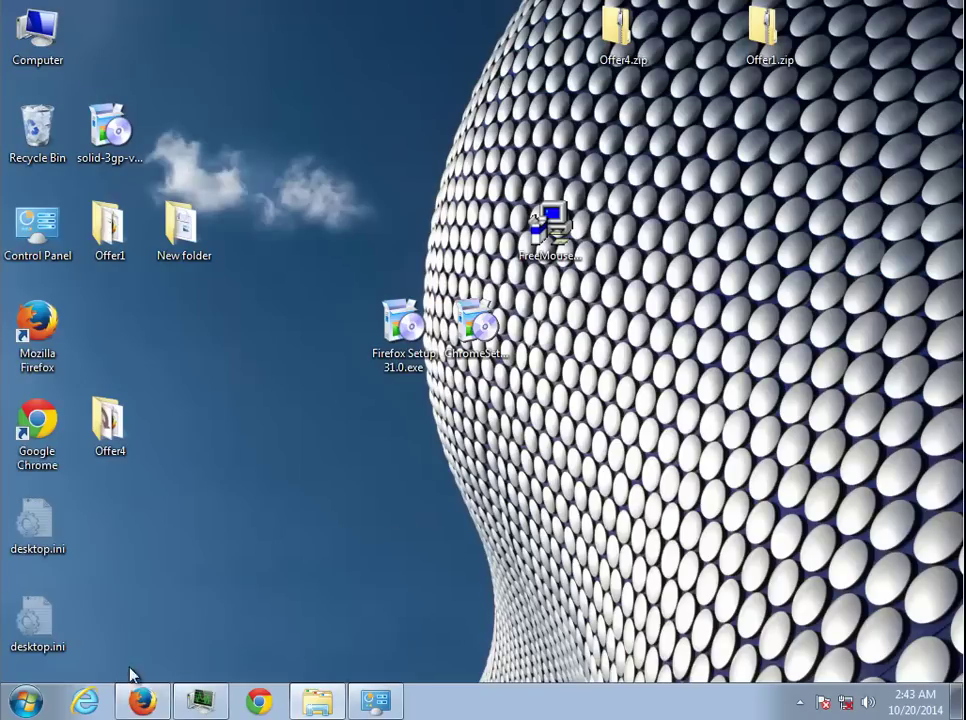
pyautogui.click(30, 701)
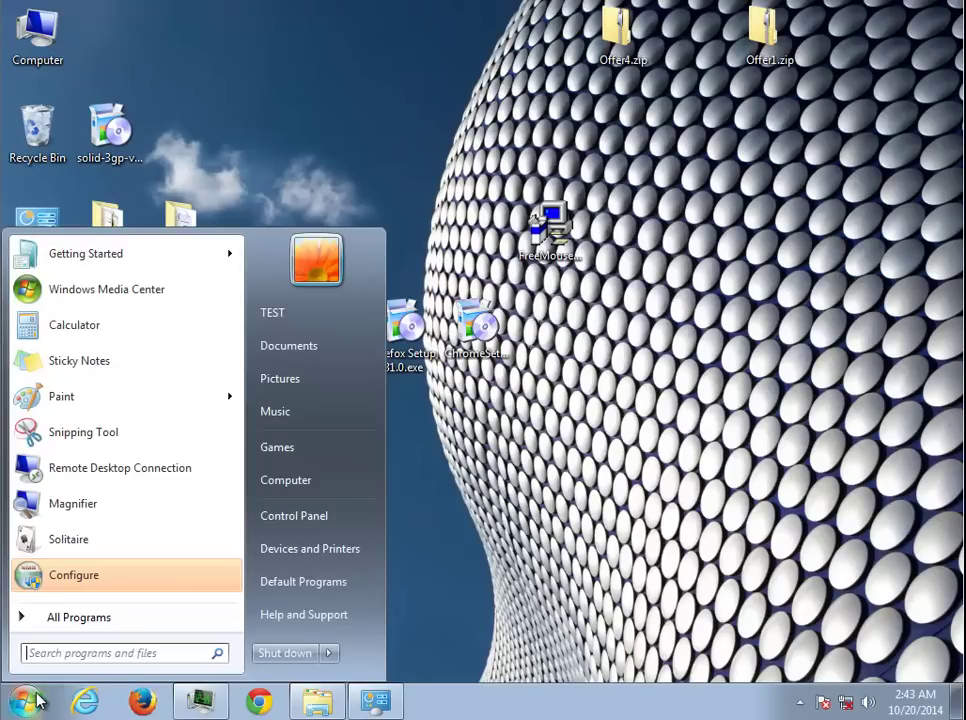
pyautogui.click(312, 484)
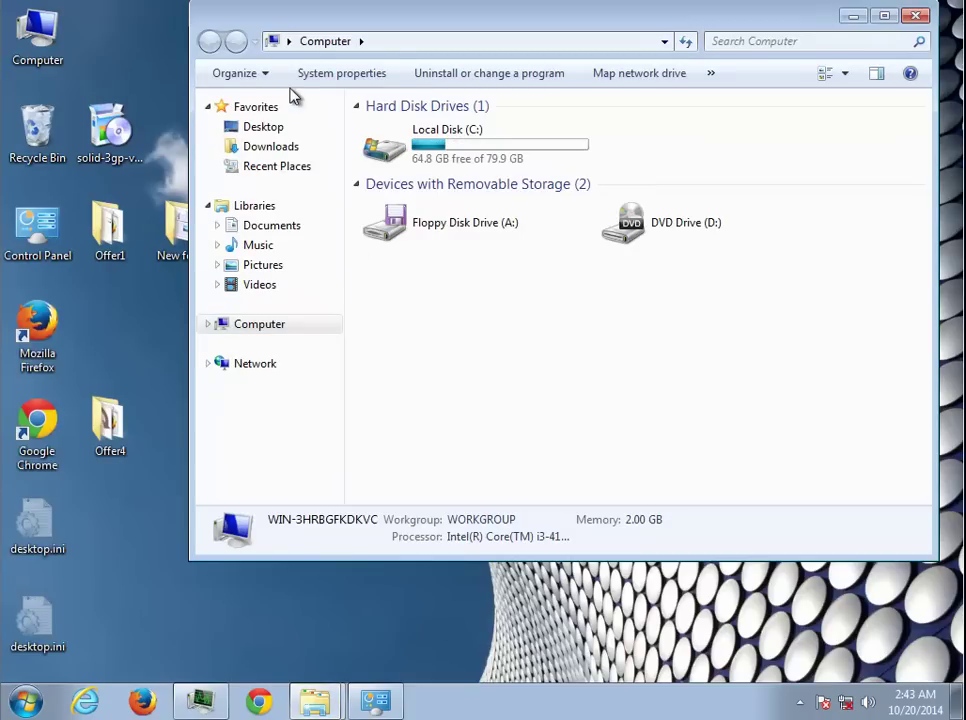
pyautogui.click(266, 76)
pyautogui.click(294, 258)
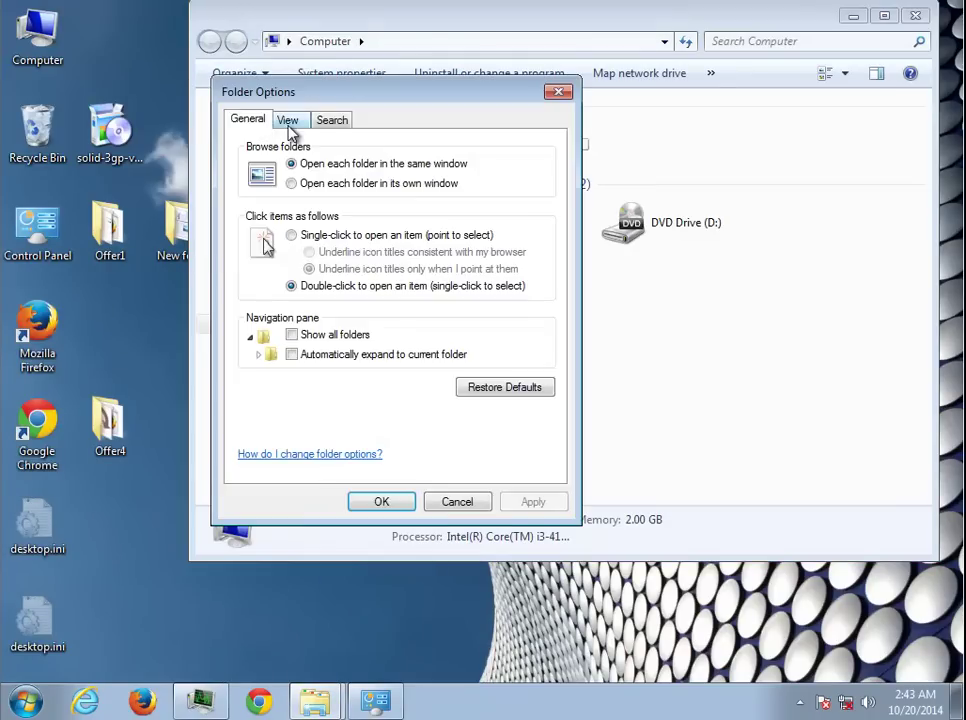
pyautogui.click(285, 121)
pyautogui.click(300, 382)
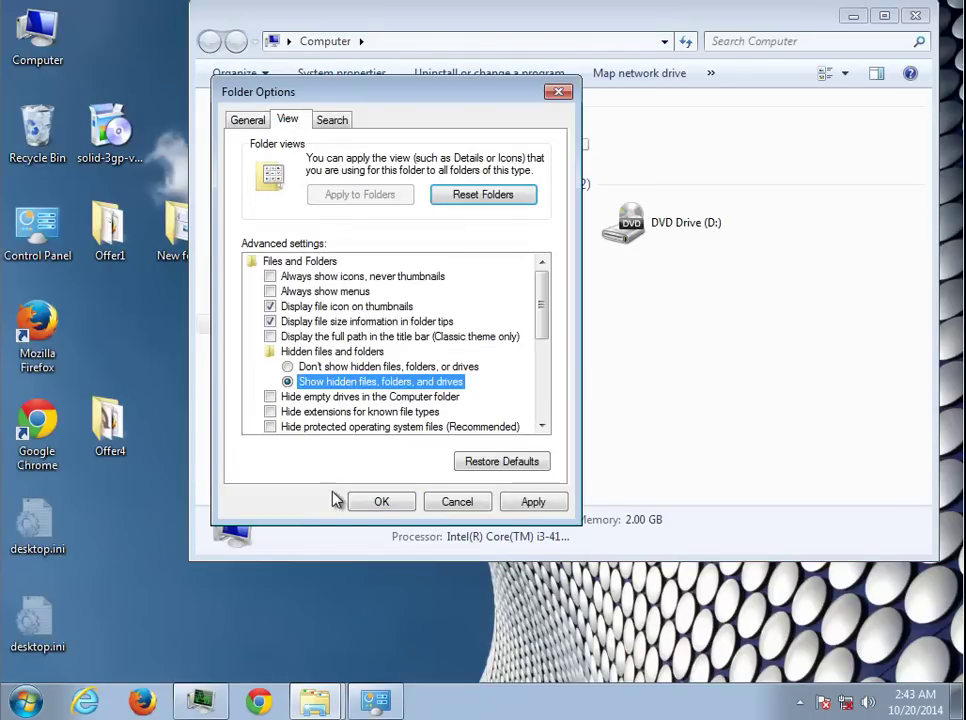
pyautogui.click(379, 501)
# Start a search of the whole computer for Lavasoft and minimize the search window.
pyautogui.rightClick(737, 41)
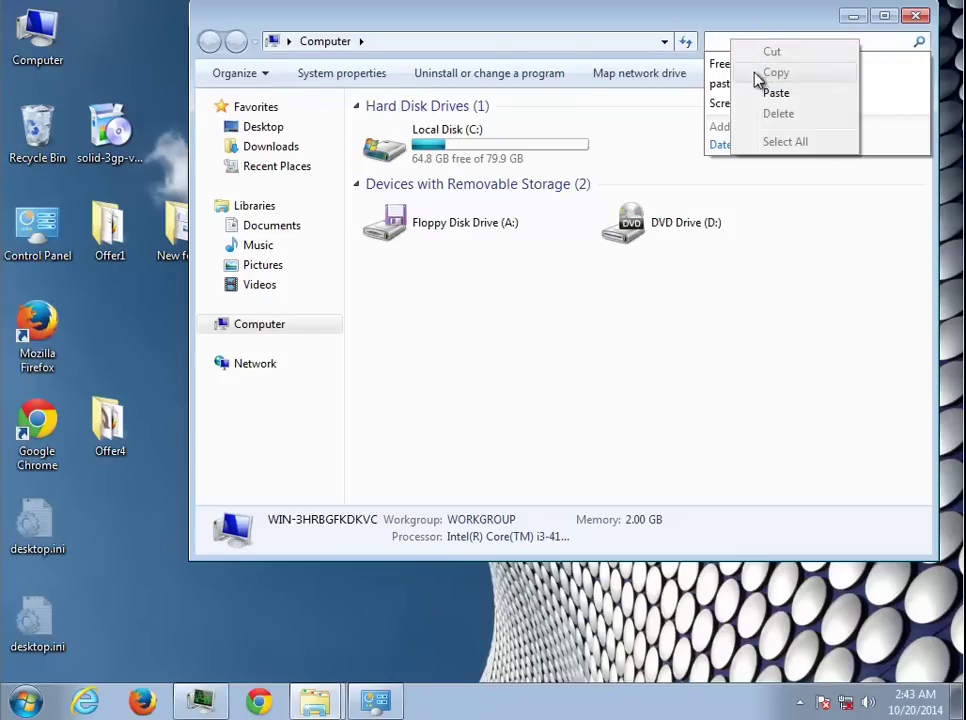
pyautogui.click(768, 94)
pyautogui.click(854, 17)
# Launch Registry Editor with administrator approval and search the registry for Lavasoft.
pyautogui.press('super+r')
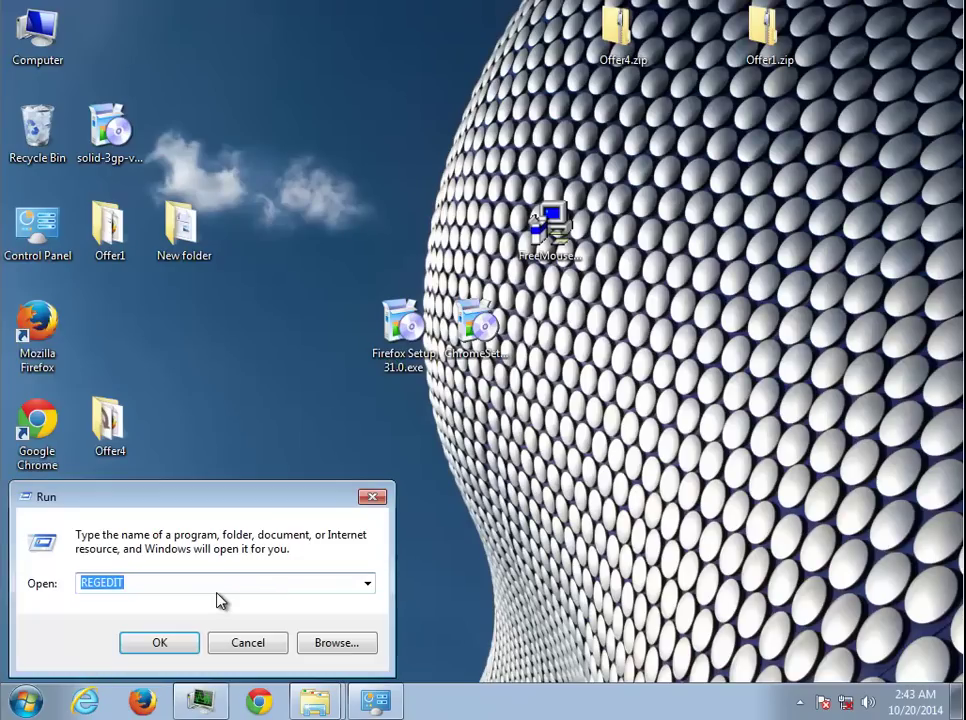
pyautogui.press('Escape')
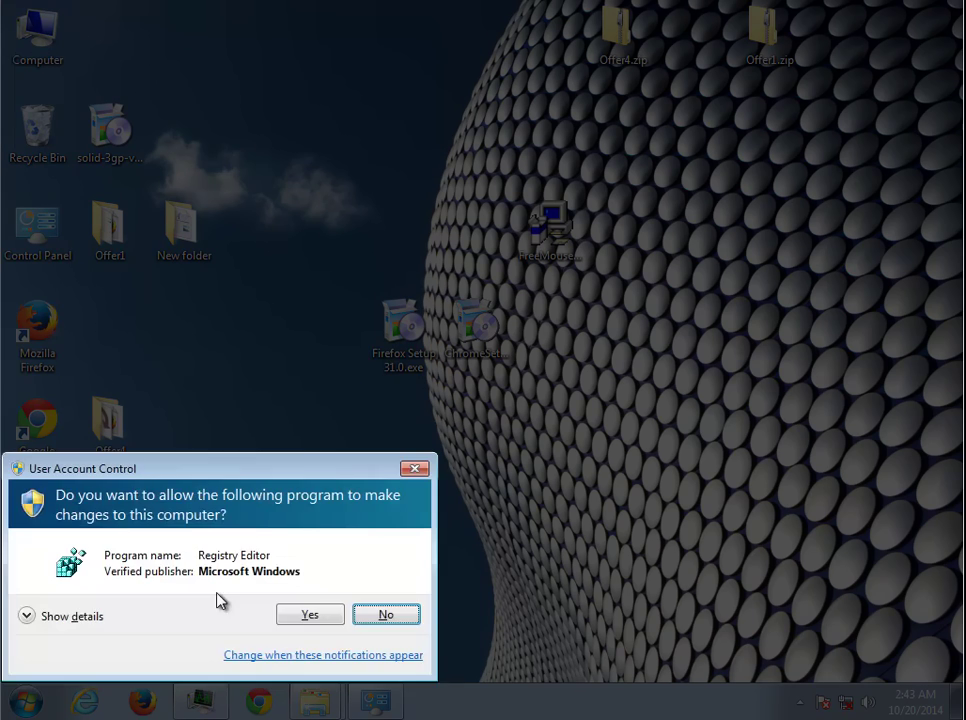
pyautogui.press('Return')
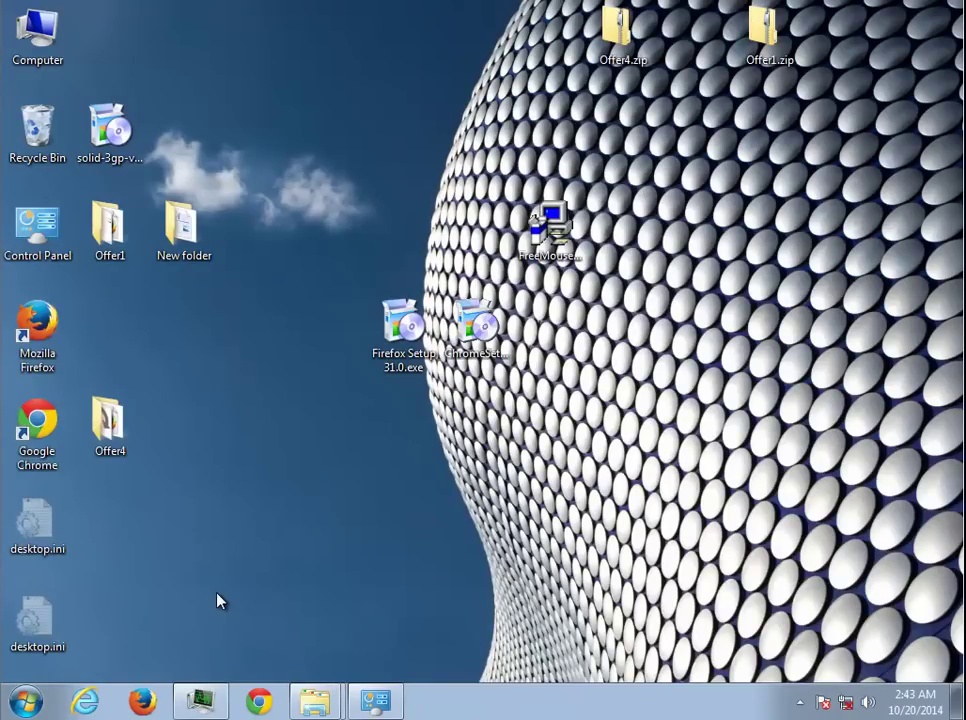
pyautogui.hotkey('ctrl', 'f')
pyautogui.write('Lavasoft')
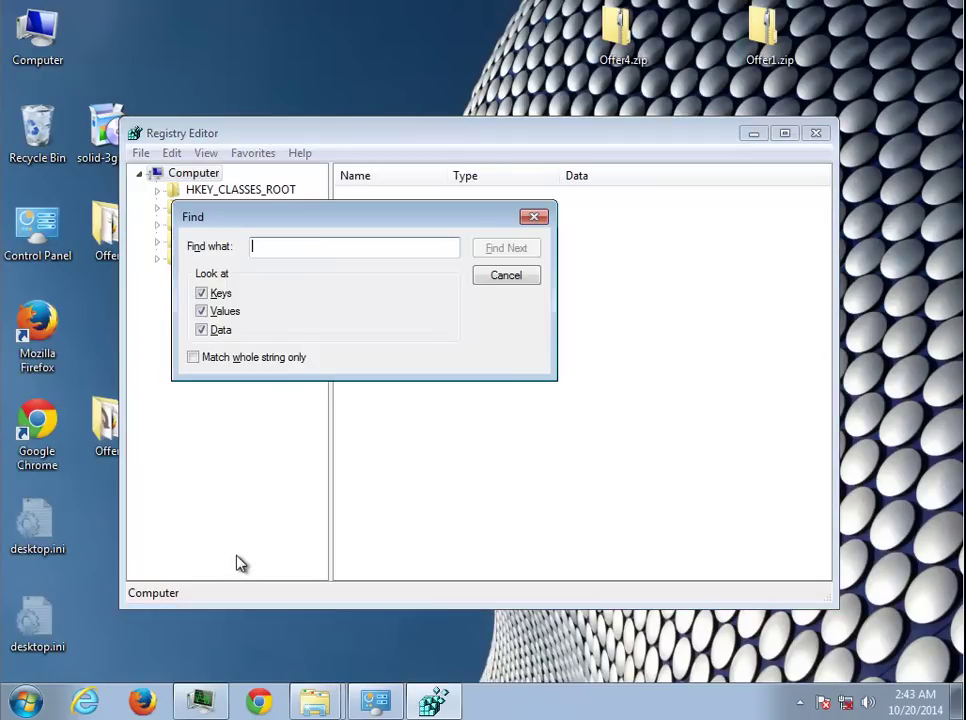
pyautogui.press('Return')
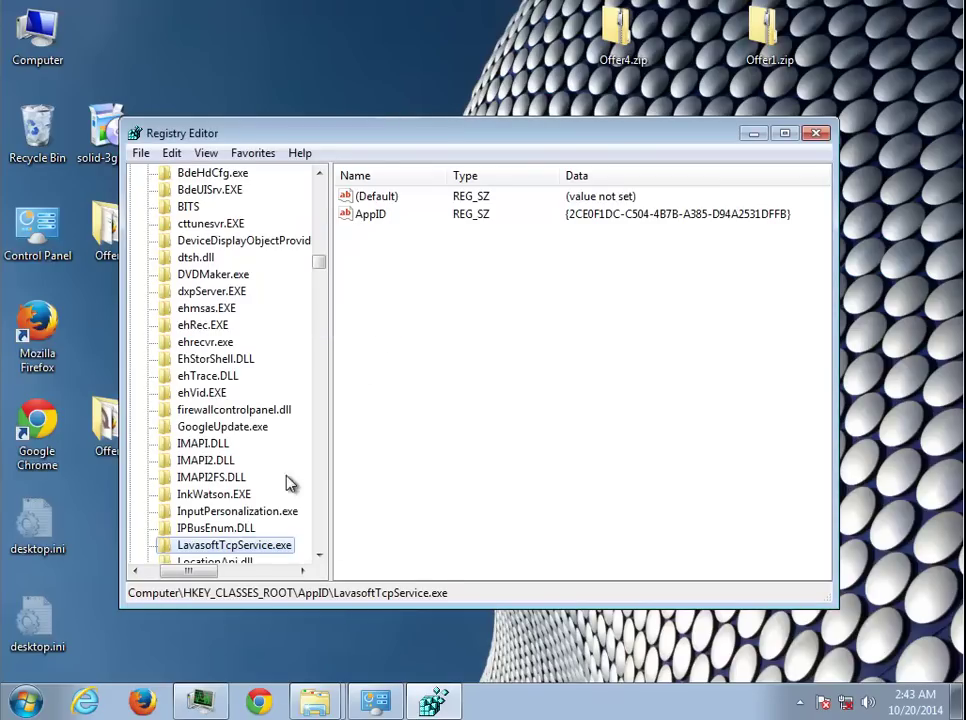
# Find the LavasoftTcpService.exe key under HKEY_CLASSES_ROOT\AppID again and delete it.
pyautogui.scroll(-2, 255, 425)
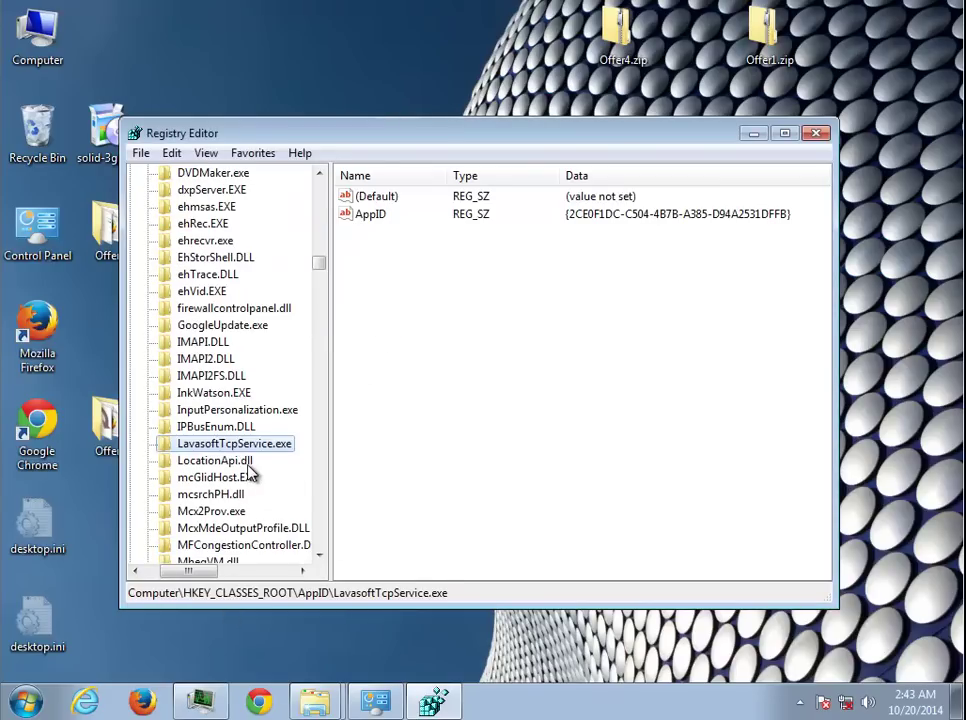
pyautogui.press('Left')
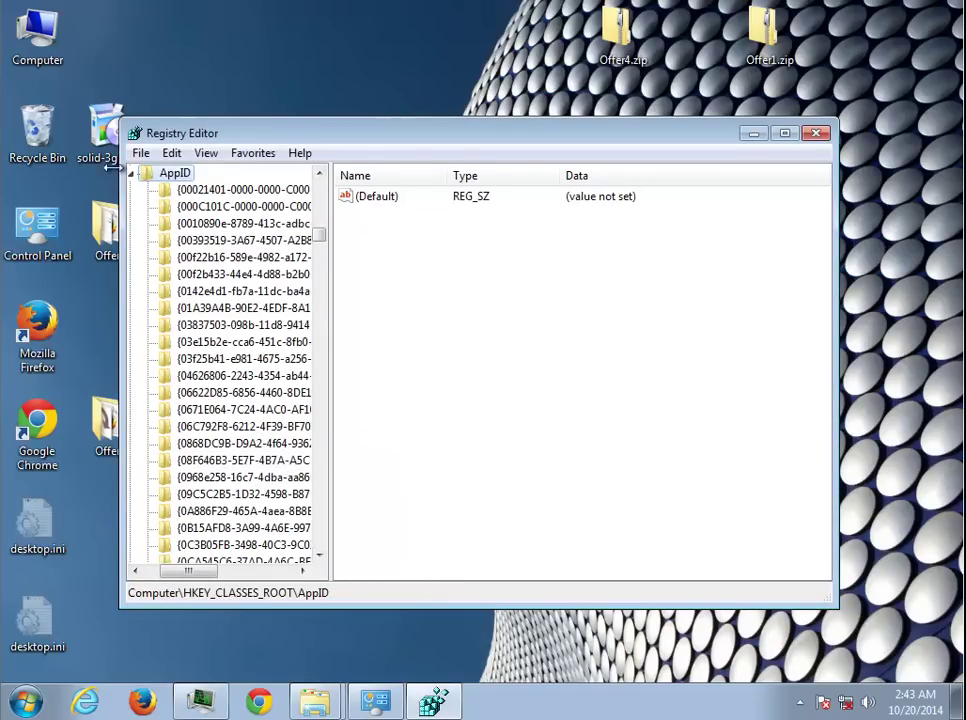
pyautogui.click(172, 153)
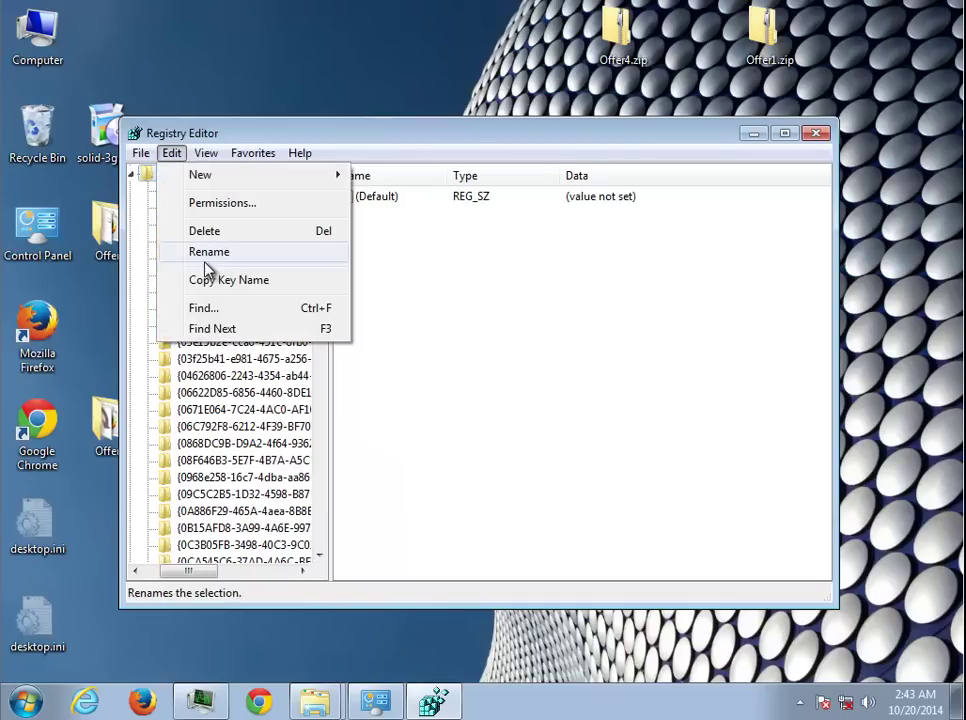
pyautogui.click(220, 316)
pyautogui.click(508, 248)
pyautogui.scroll(-2, 318, 490)
pyautogui.press('Delete')
pyautogui.press('Escape')
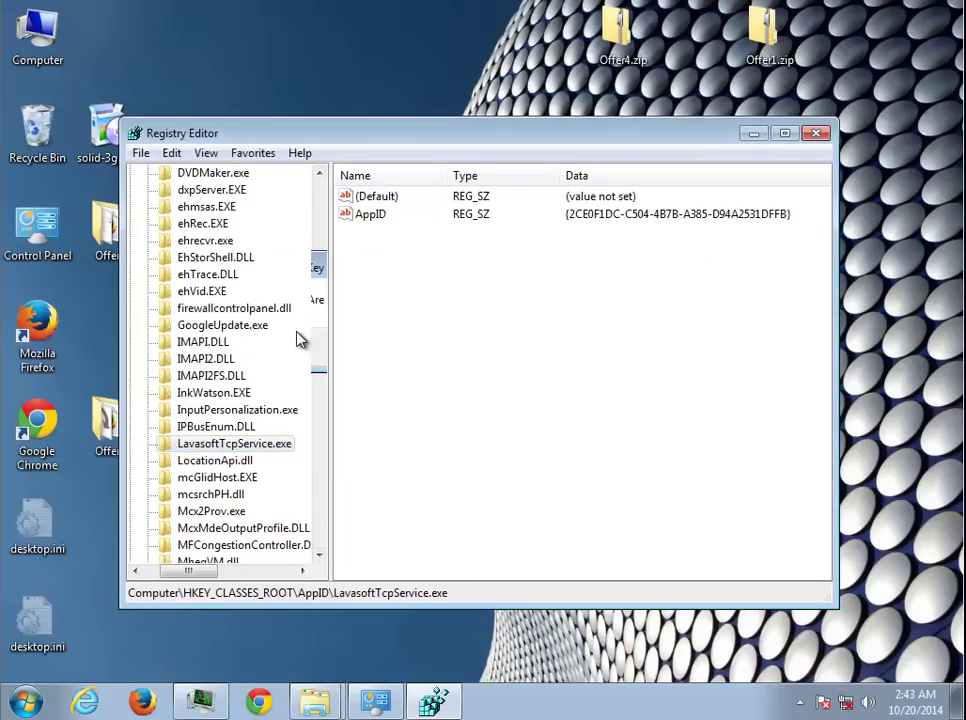
# Search the registry for the next Lavasoft entry.
pyautogui.click(172, 153)
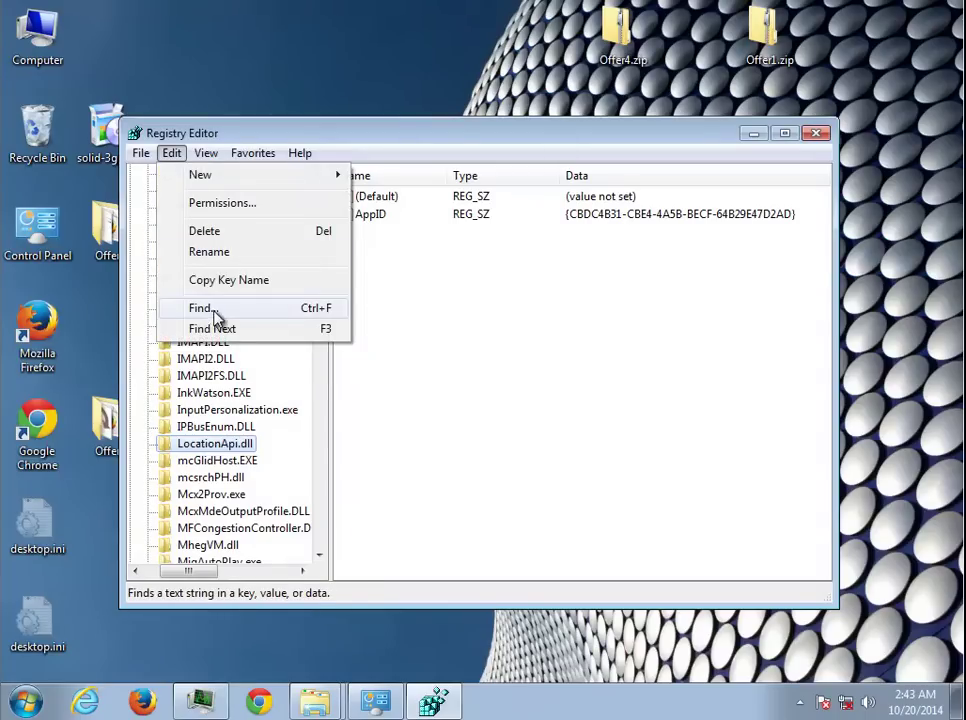
pyautogui.click(211, 312)
pyautogui.click(492, 254)
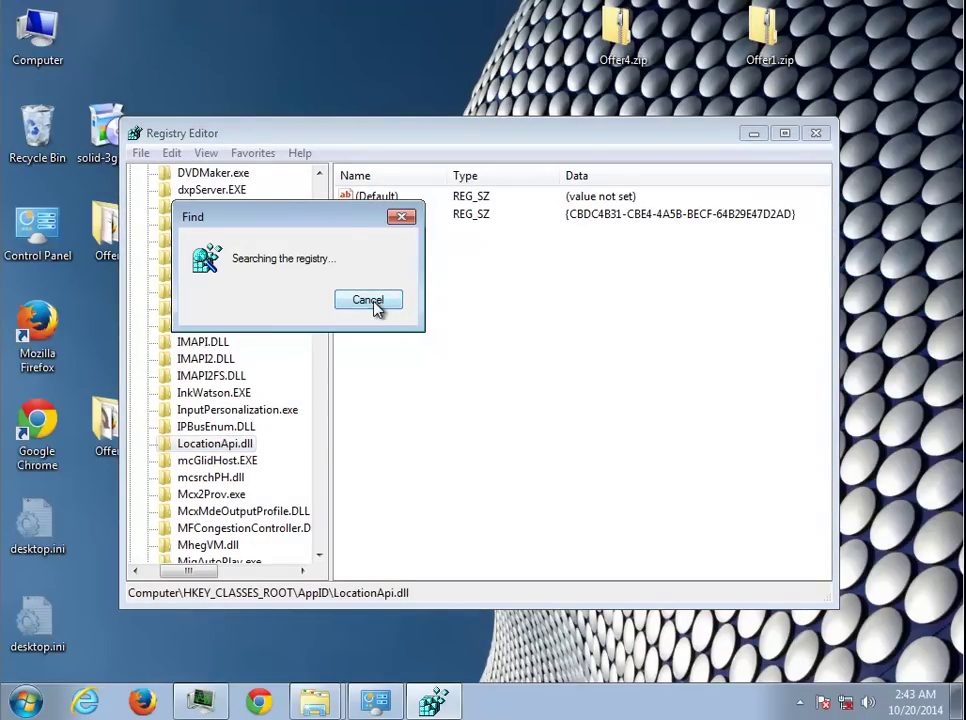
# Switch to the computer's Lavasoft search results, maximize the window, select every found file and folder, and delete them.
pyautogui.moveTo(315, 703); pyautogui.dragTo(432, 703)
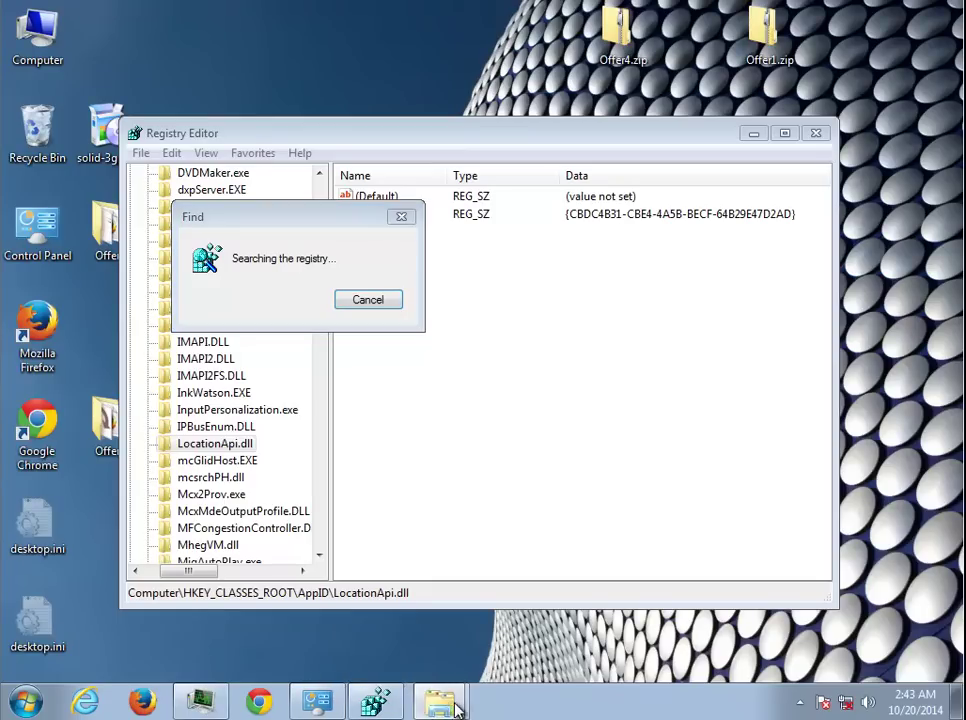
pyautogui.moveTo(433, 707)
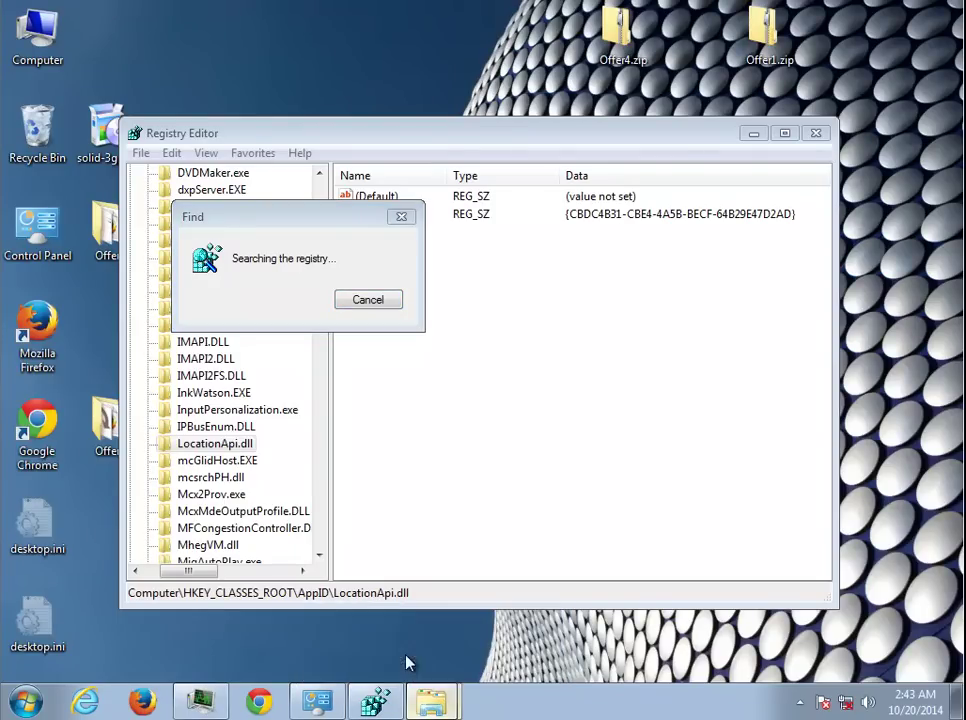
pyautogui.click(410, 666)
pyautogui.doubleClick(625, 24)
pyautogui.click(385, 428)
pyautogui.hotkey('ctrl', 'a')
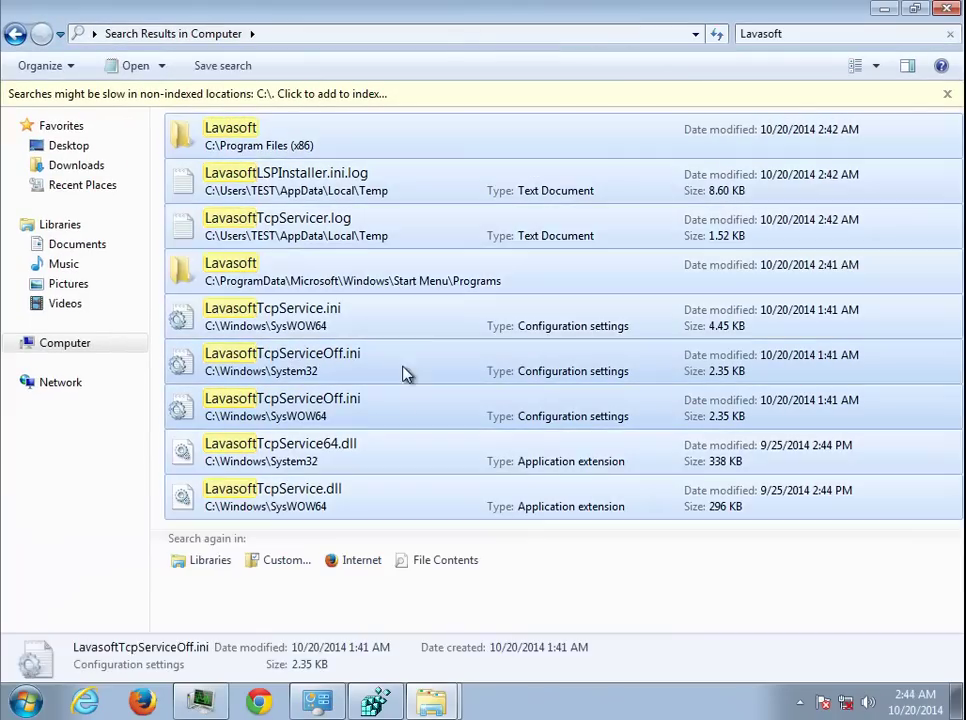
pyautogui.press('Delete')
pyautogui.moveTo(537, 305); pyautogui.dragTo(438, 551)
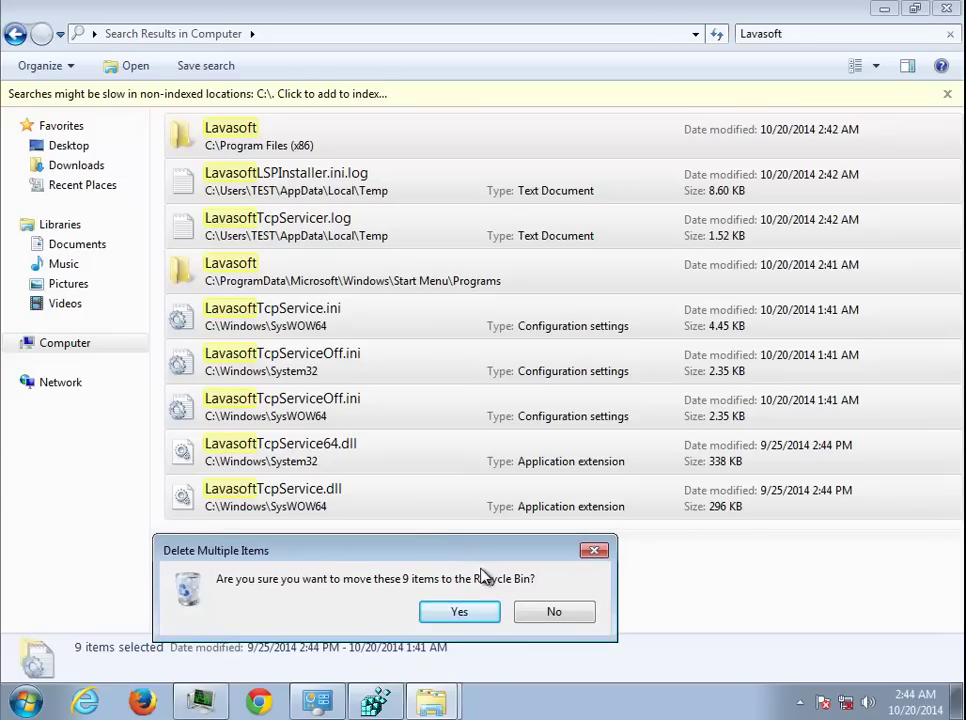